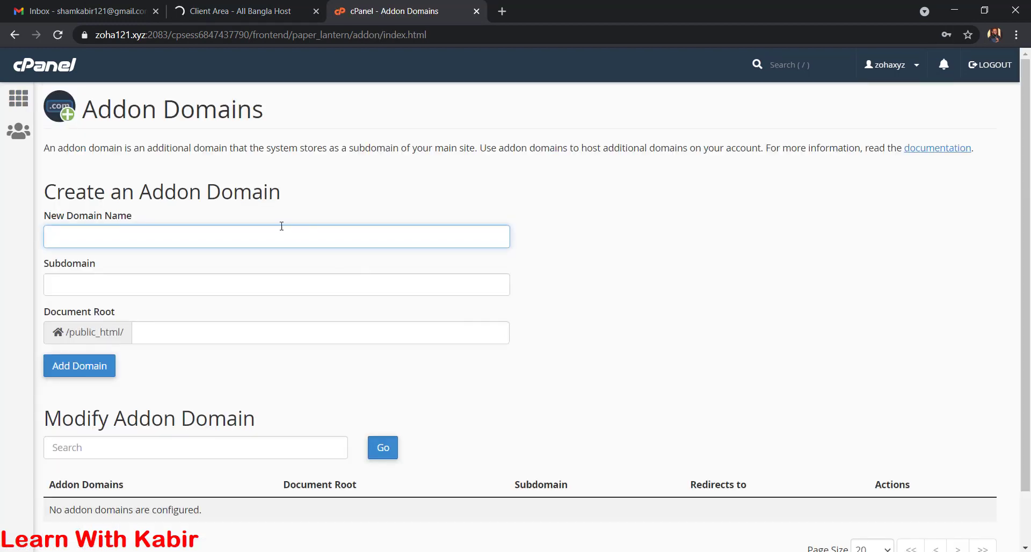
# - Add addon domain bdjobsexam.xyz, auto-filling subdomain bdjobsexam and root /public_html/bdjobsexam.xyz
pyautogui.write('bdjobsexam.xyz')
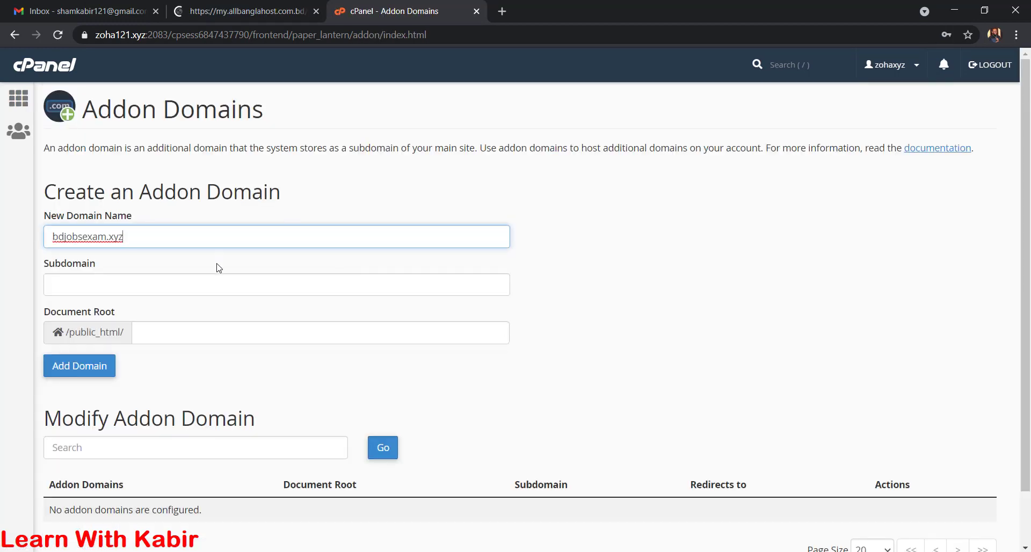
pyautogui.click(143, 283)
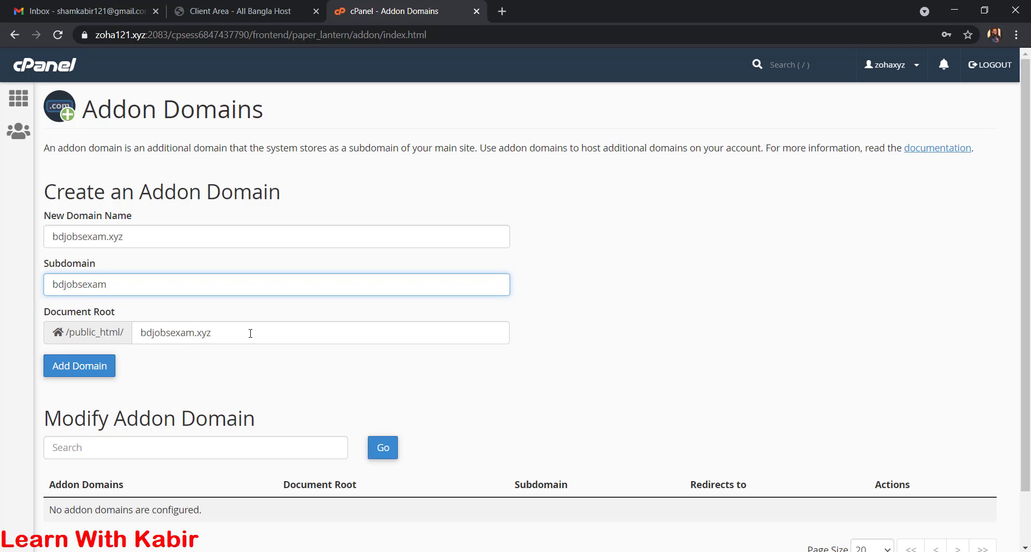
pyautogui.scroll(-1, 250, 333)
pyautogui.click(86, 370)
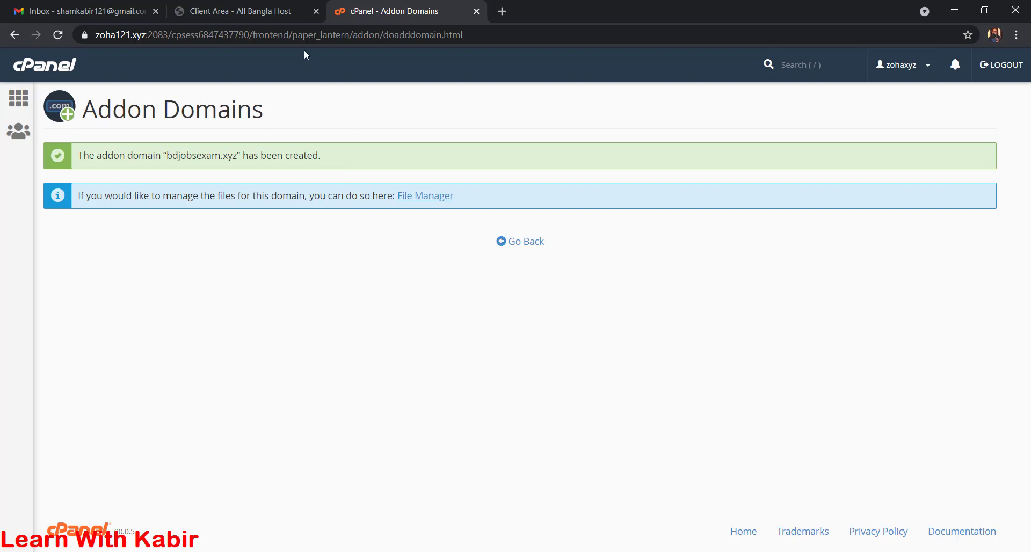
pyautogui.click(534, 243)
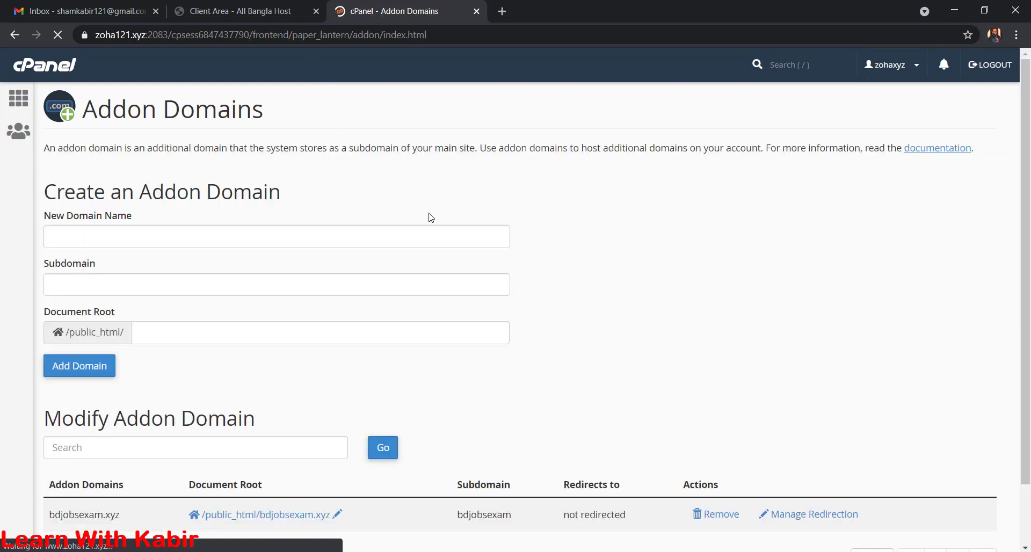
pyautogui.click(248, 4)
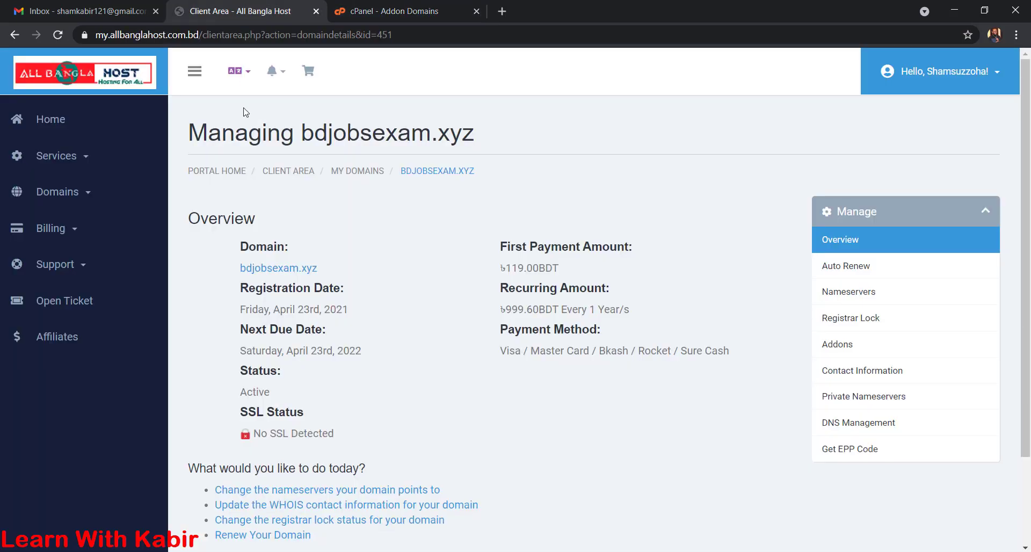
# - Open bdjobsexam.xyz from My Domains to confirm its 'Index of /' listing, then return to cPanel home
pyautogui.click(70, 197)
pyautogui.click(66, 236)
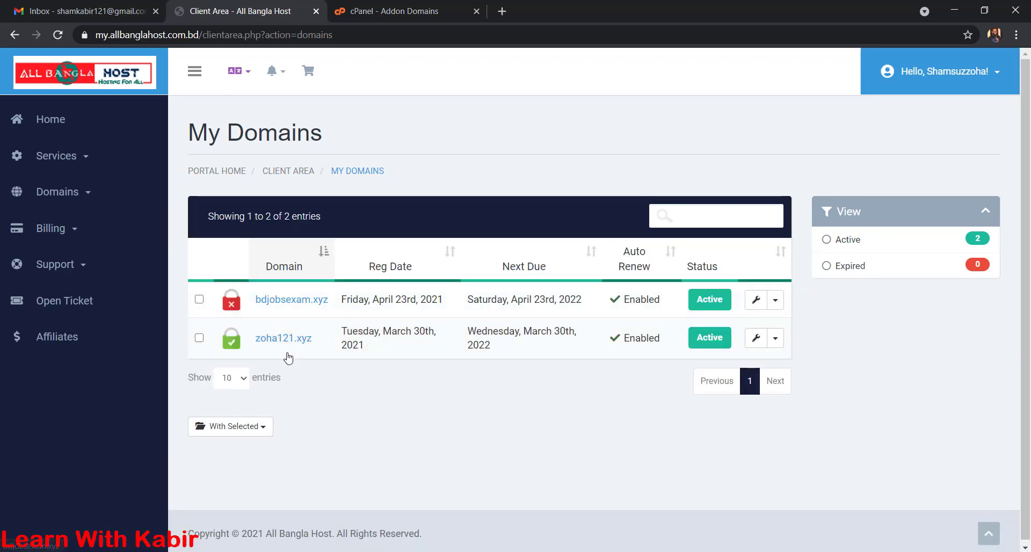
pyautogui.click(282, 304)
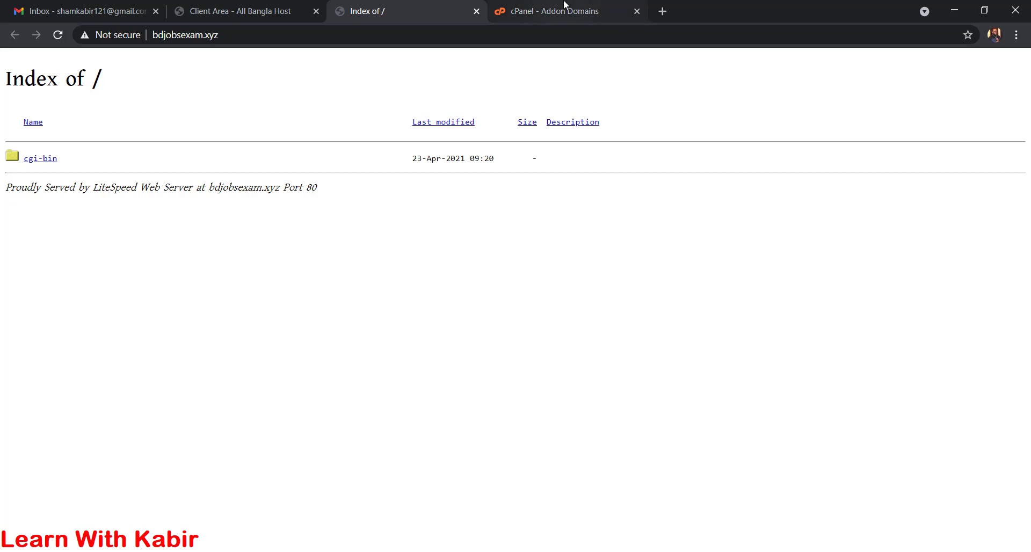
pyautogui.click(555, 15)
pyautogui.click(18, 98)
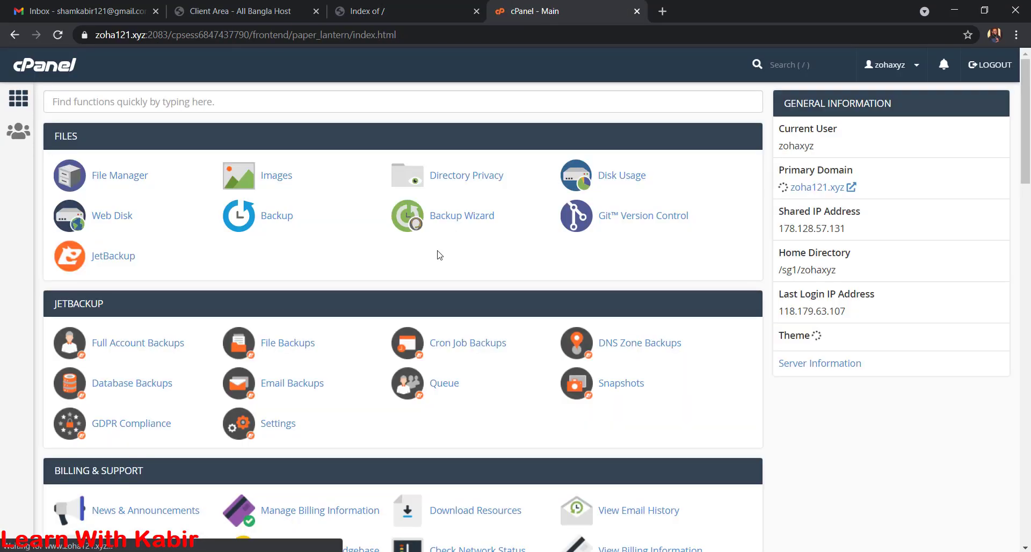
# - Open Softaculous's WordPress installer and begin a new installation
pyautogui.scroll(-1, 562, 298)
pyautogui.scroll(-20, 562, 298)
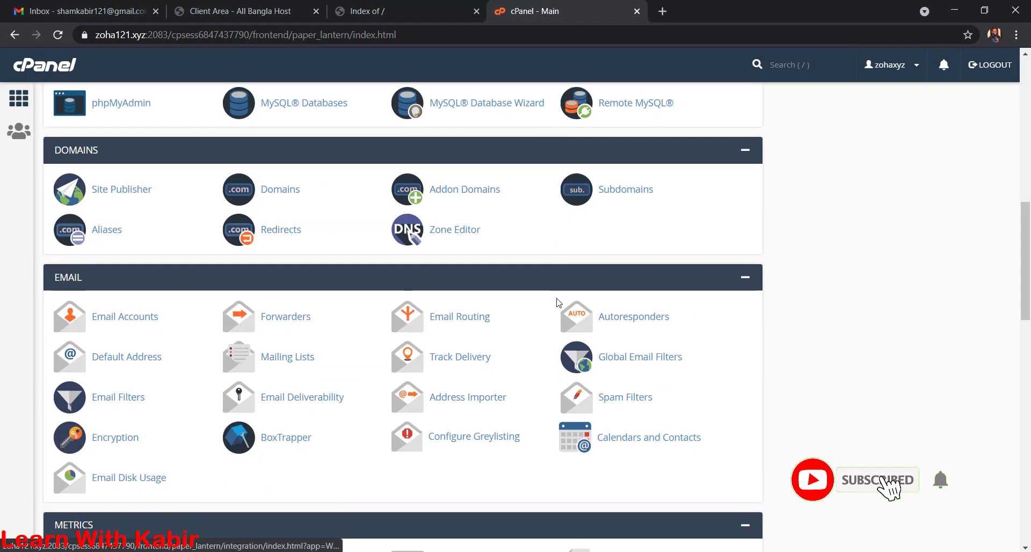
pyautogui.scroll(-5, 554, 302)
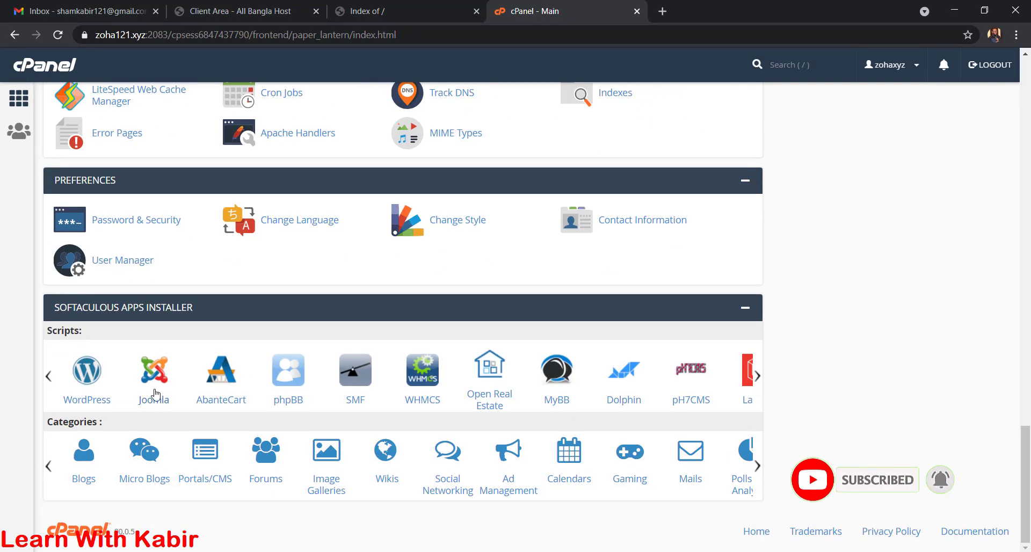
pyautogui.click(94, 408)
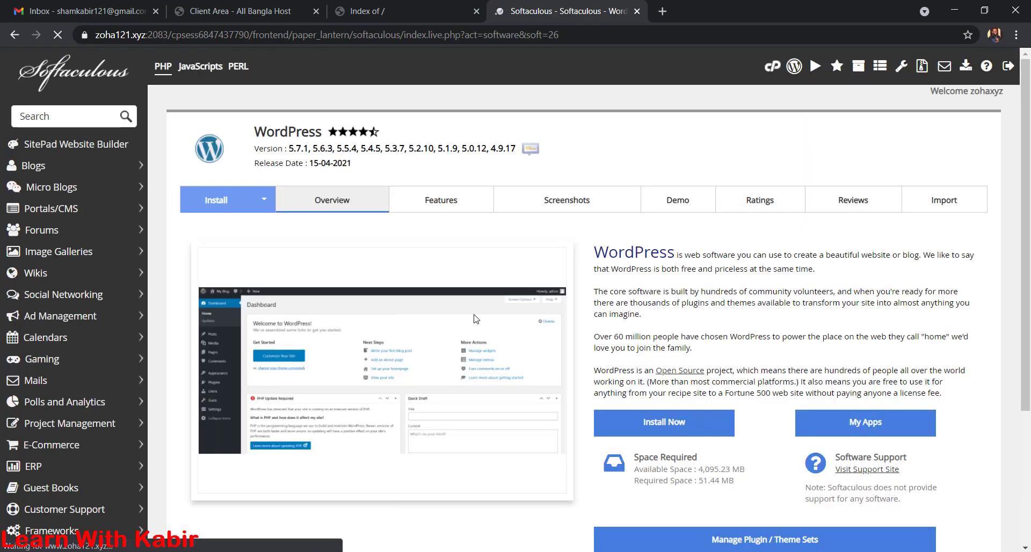
pyautogui.scroll(-4, 321, 388)
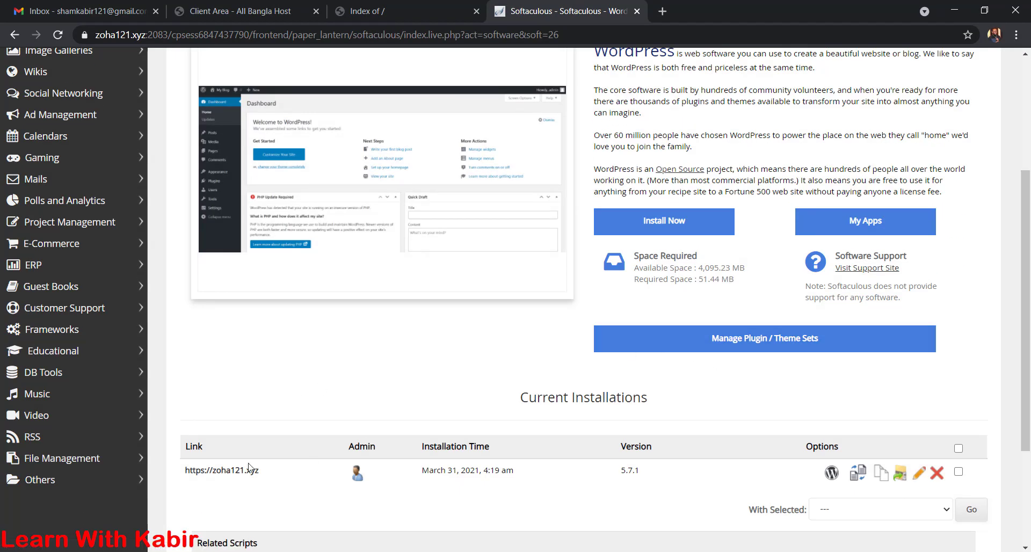
pyautogui.click(654, 228)
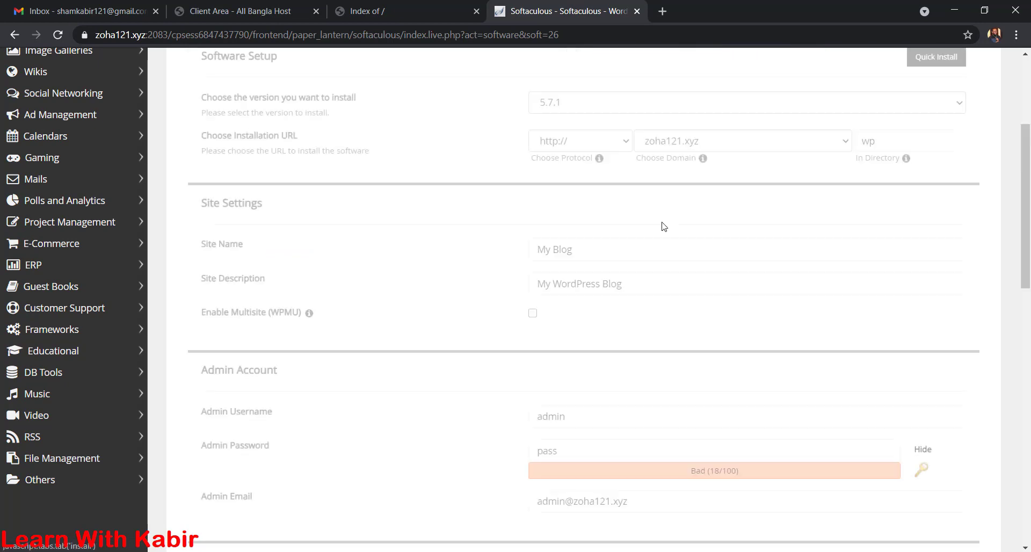
# - Set the install to the root of bdjobsexam.xyz by clearing the 'wp' directory
pyautogui.scroll(3, 711, 258)
pyautogui.click(897, 275)
pyautogui.doubleClick(898, 275)
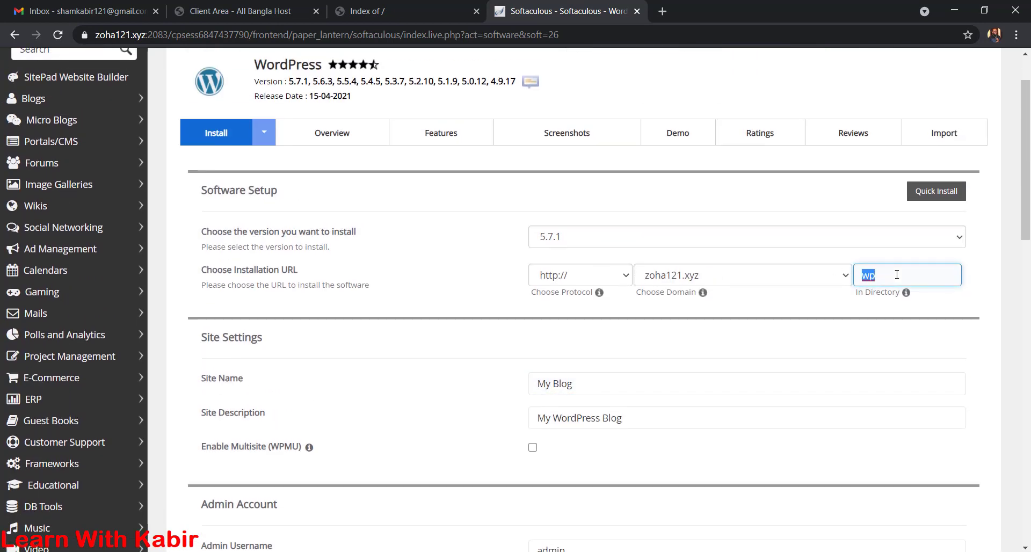
pyautogui.press('BackSpace')
pyautogui.click(741, 277)
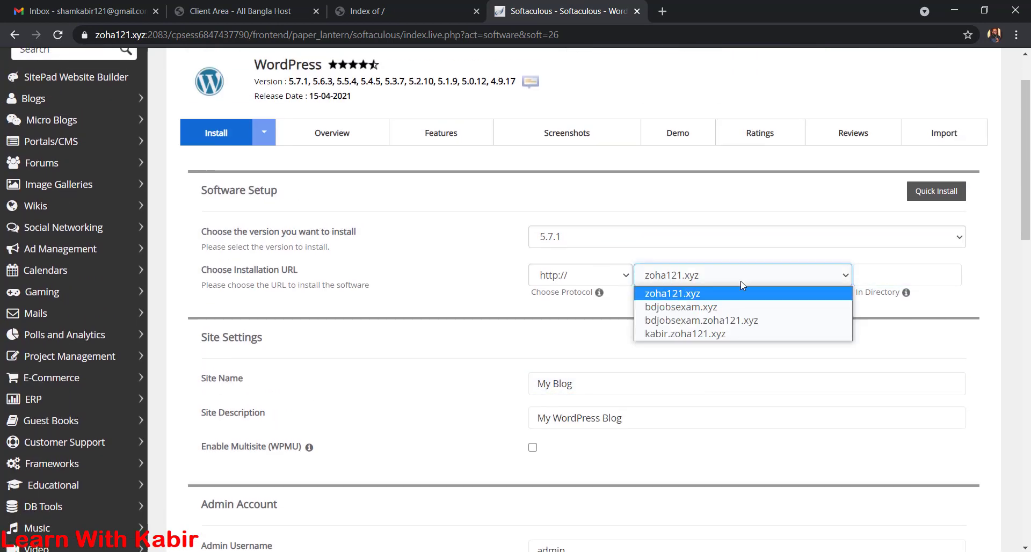
pyautogui.click(729, 310)
# - Check the admin email and submit the WordPress installation
pyautogui.scroll(-5, 651, 338)
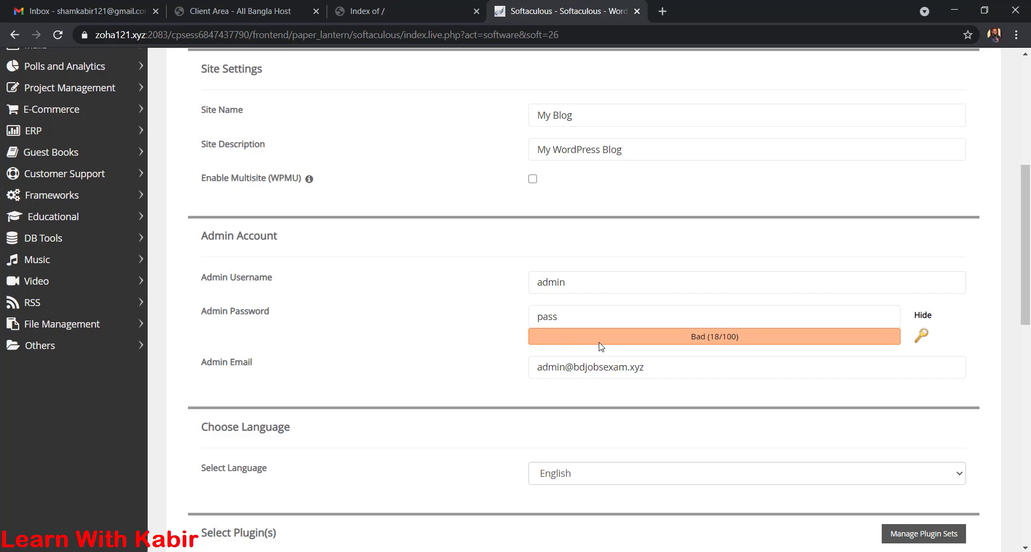
pyautogui.scroll(-1, 601, 347)
pyautogui.tripleClick(600, 299)
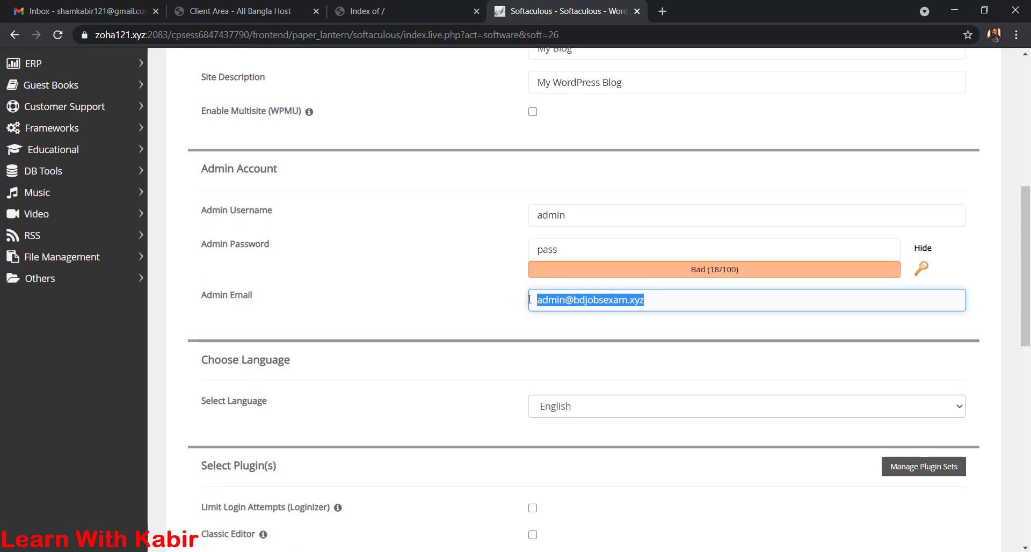
pyautogui.click(488, 302)
pyautogui.scroll(-8, 516, 396)
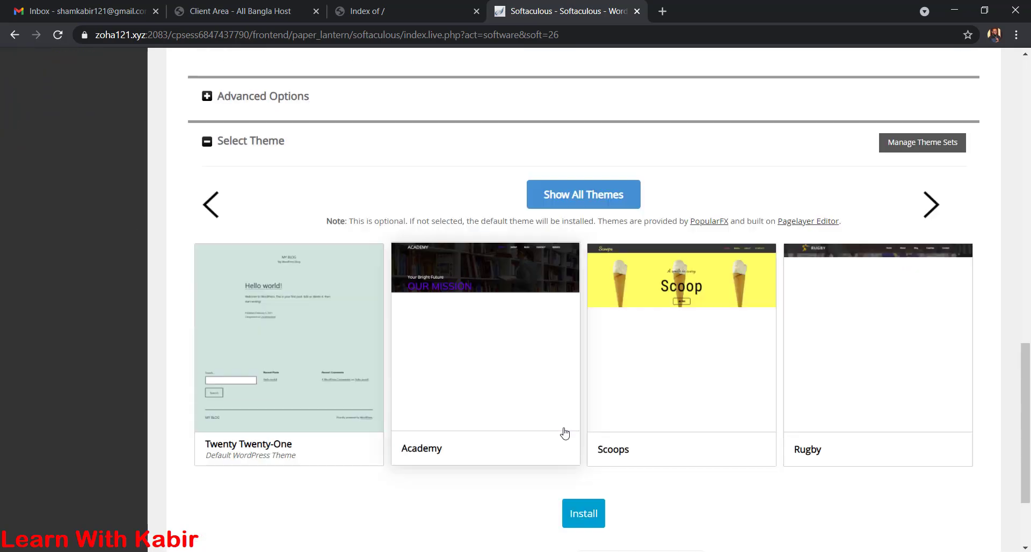
pyautogui.scroll(-2, 565, 433)
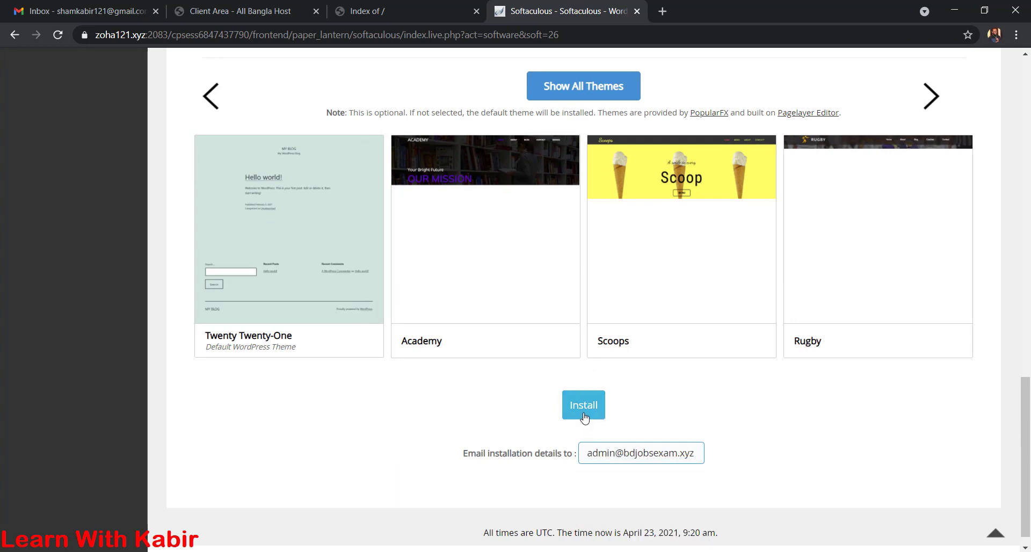
pyautogui.click(585, 415)
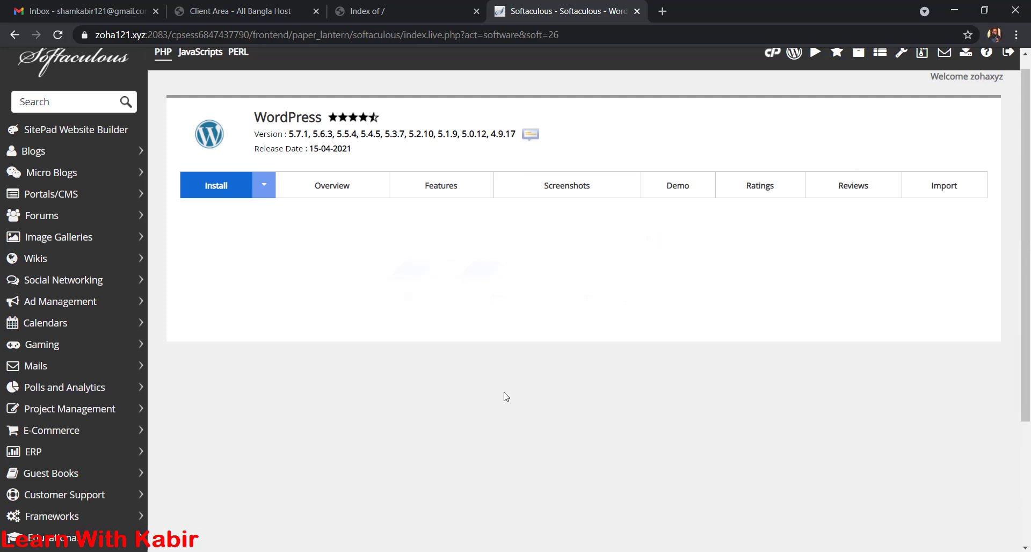
# - Open the bdjobsexam.xyz WordPress admin dashboard from the Administrative URL link
pyautogui.keyDown('ctrl'); pyautogui.click(365, 294); pyautogui.keyUp('ctrl')
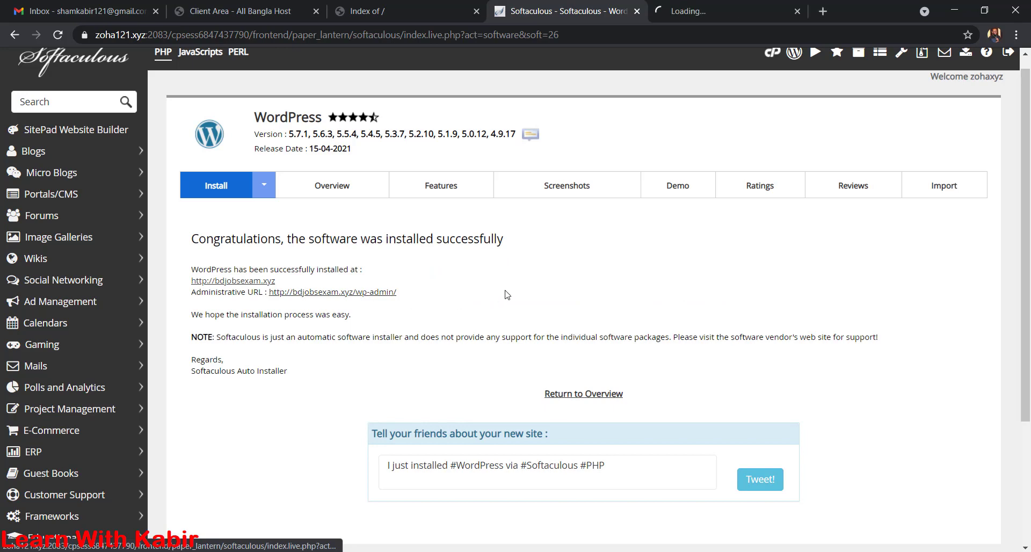
pyautogui.click(685, 8)
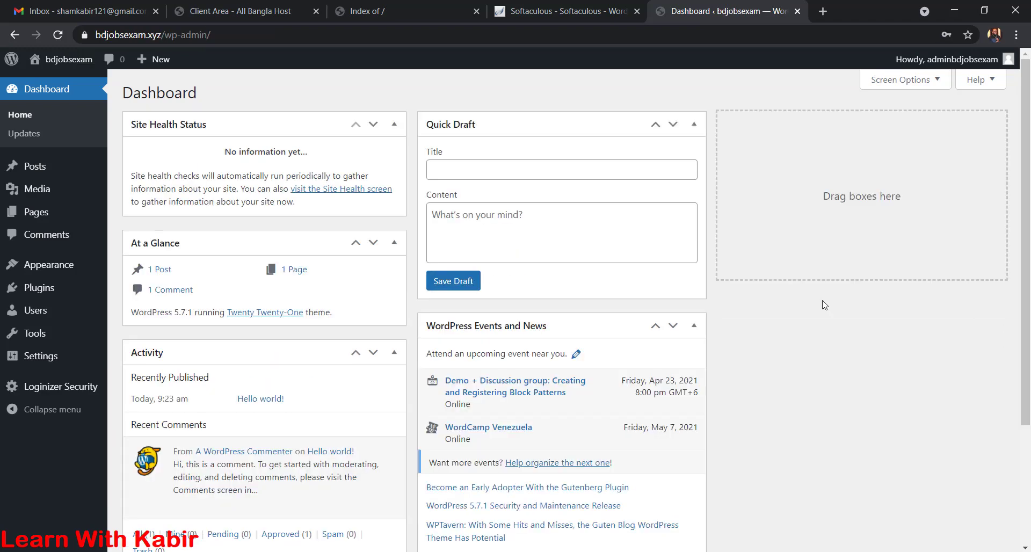
# - From Plugins > Add New > Popular, install and activate Really Simple SSL
pyautogui.moveTo(64, 292)
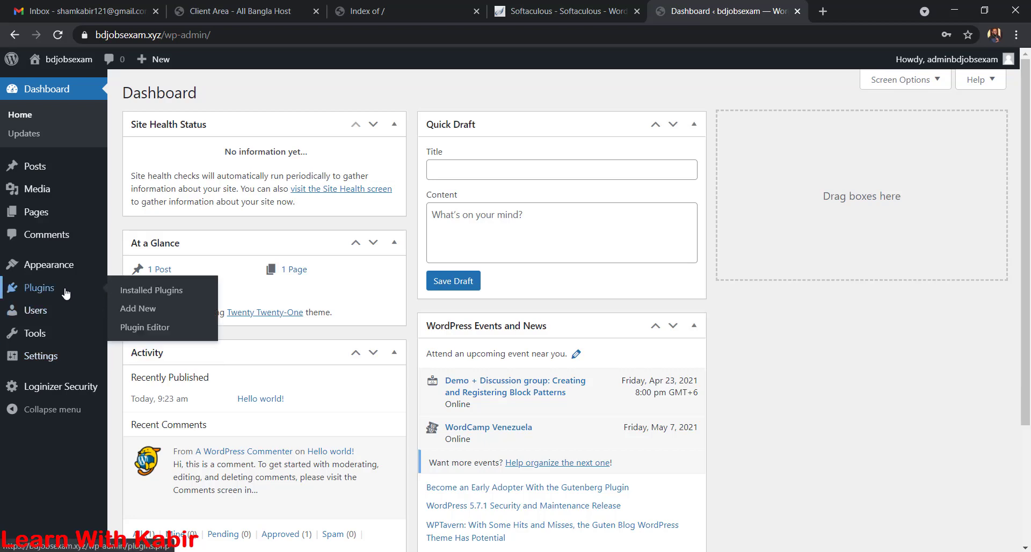
pyautogui.click(147, 312)
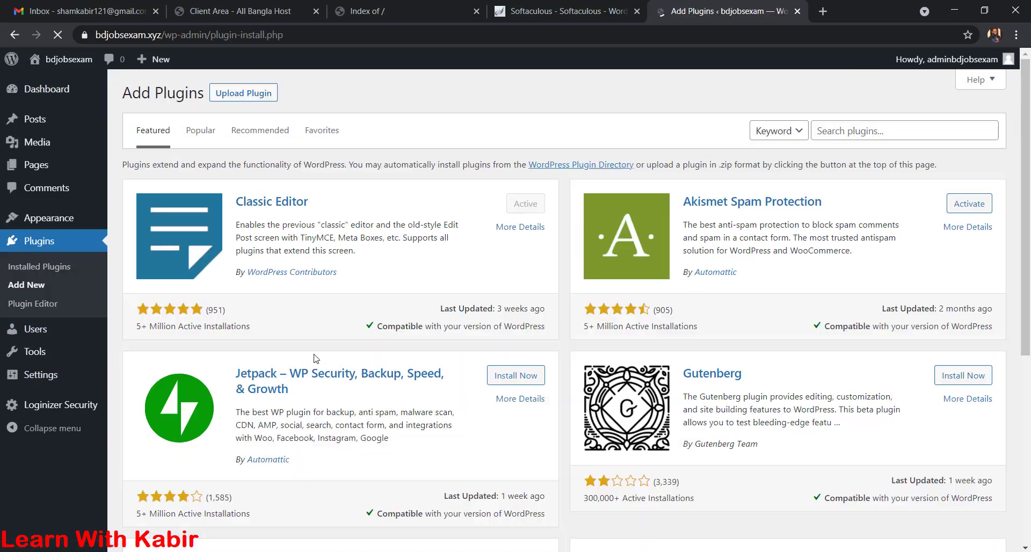
pyautogui.click(201, 132)
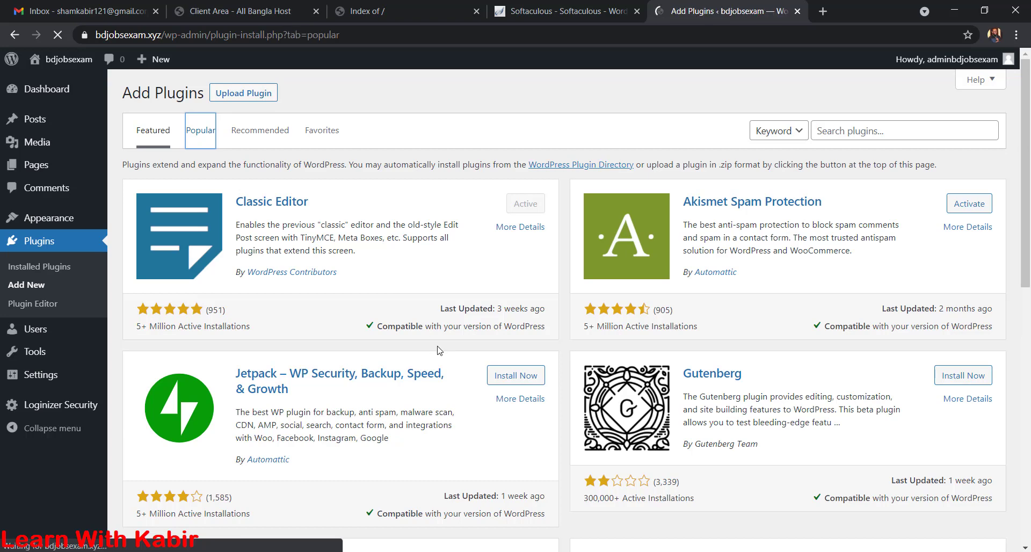
pyautogui.scroll(-6, 449, 295)
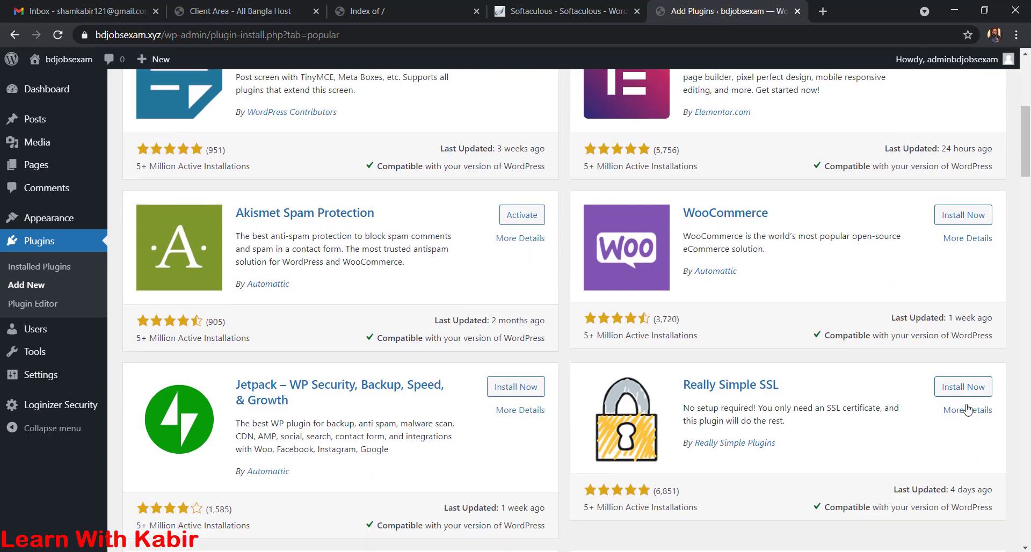
pyautogui.click(964, 388)
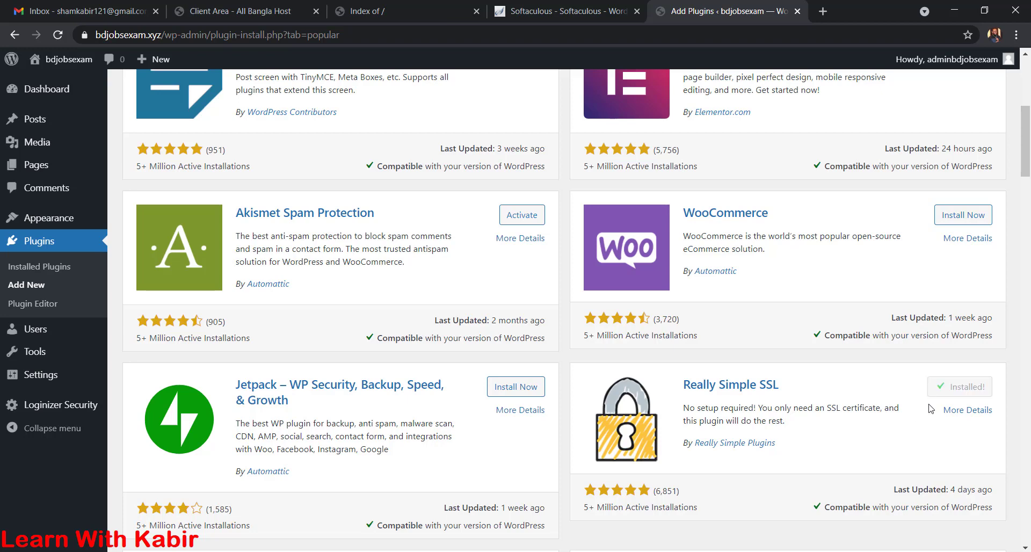
pyautogui.click(970, 388)
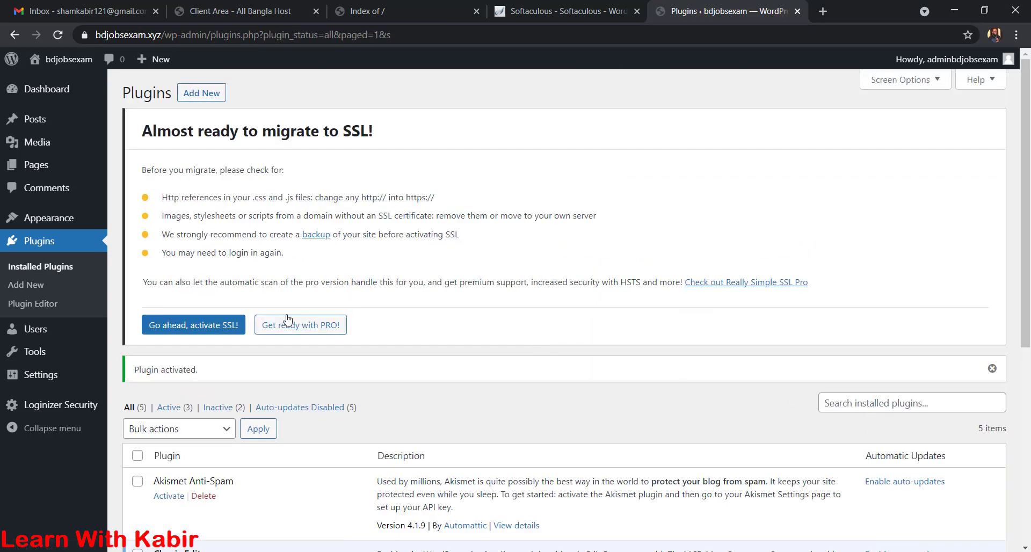
# - Activate SSL and dismiss the SSL, Google Analytics, 301 redirect and HttpOnly cookie tasks
pyautogui.click(198, 325)
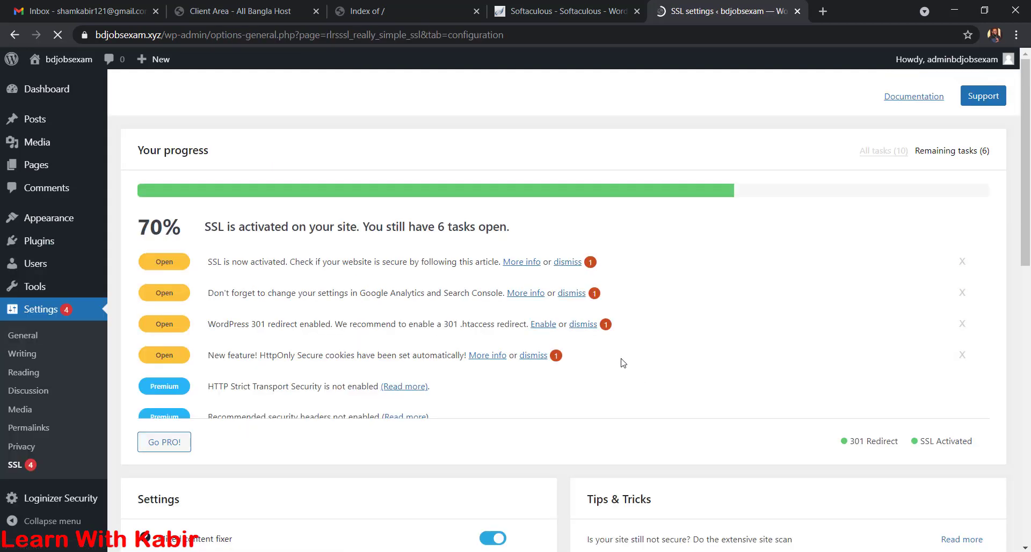
pyautogui.click(577, 263)
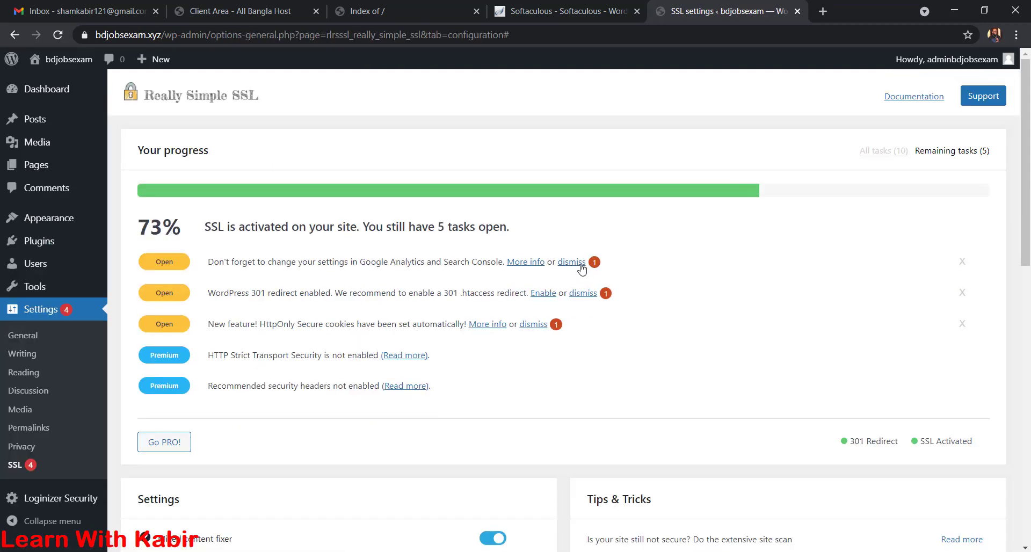
pyautogui.click(582, 266)
pyautogui.click(583, 263)
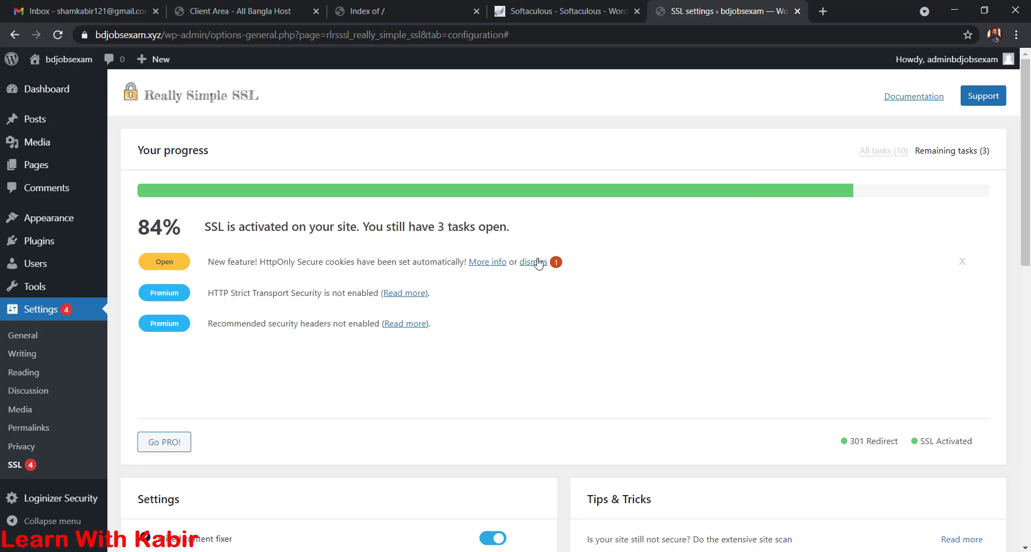
pyautogui.click(538, 263)
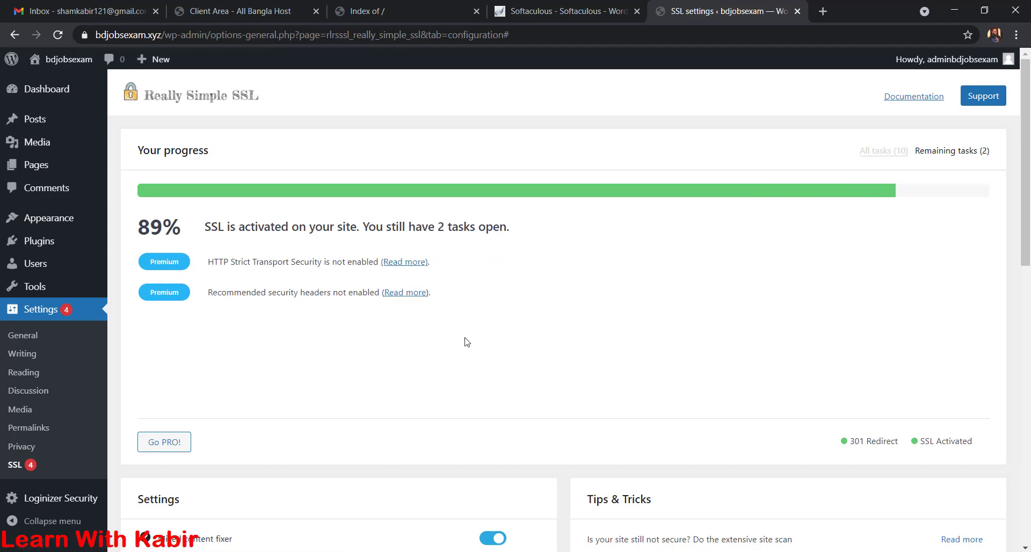
pyautogui.scroll(-3, 467, 342)
pyautogui.scroll(3, 466, 276)
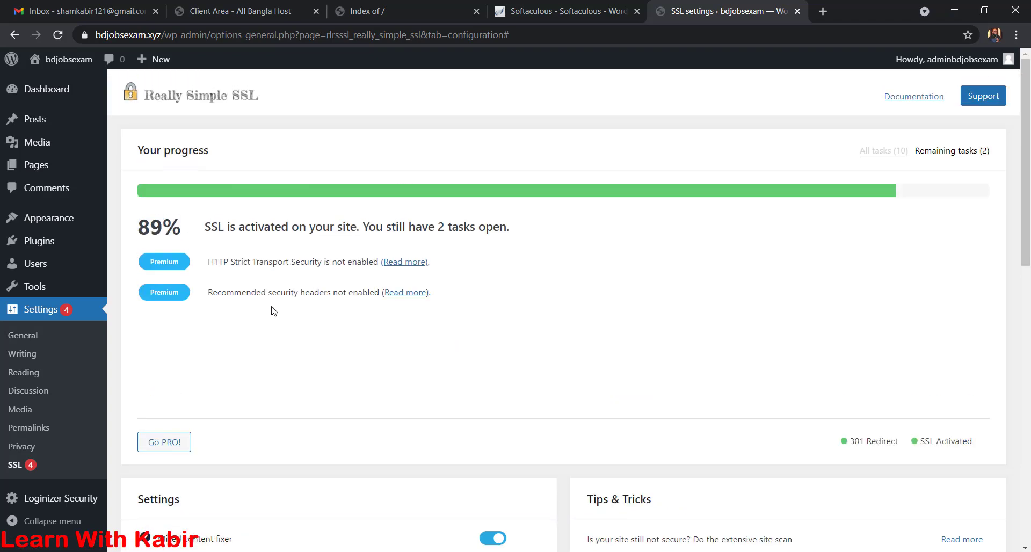
# - Go to the WordPress Dashboard, then back to the cPanel home via Softaculous
pyautogui.click(67, 96)
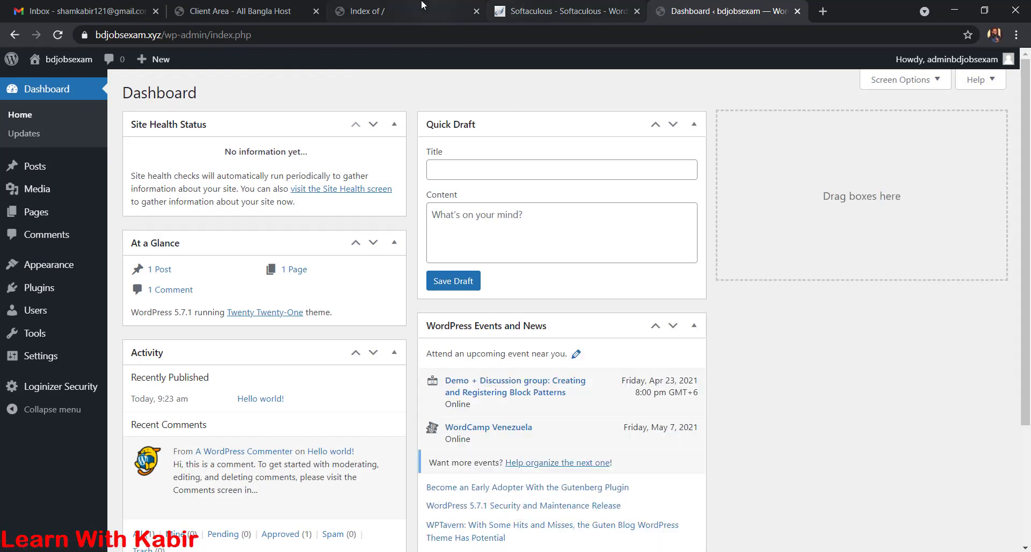
pyautogui.click(526, 10)
pyautogui.click(772, 65)
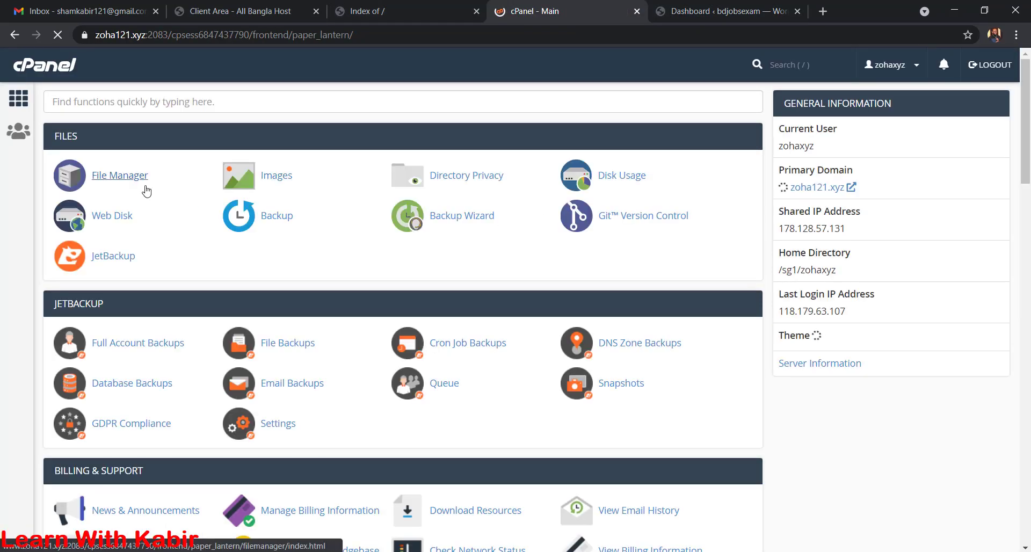
# - Inspect the WordPress files in public_html/bdjobsexam.xyz with File Manager, then close it
pyautogui.click(143, 184)
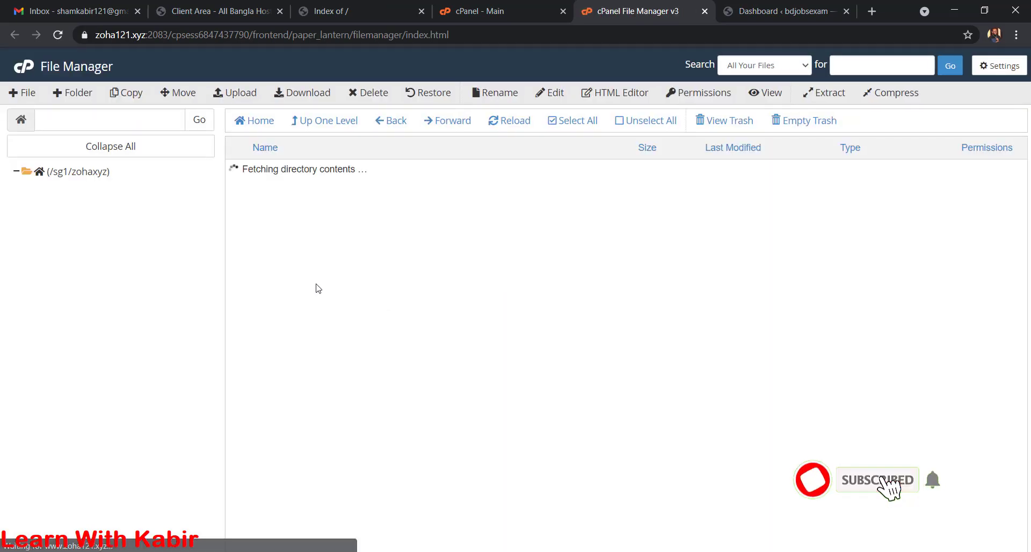
pyautogui.doubleClick(260, 275)
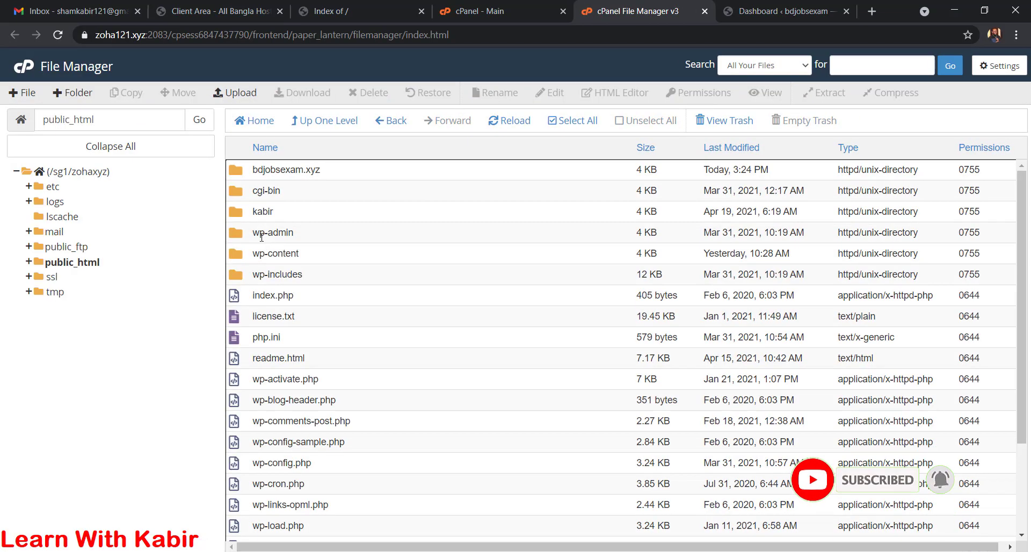
pyautogui.doubleClick(245, 170)
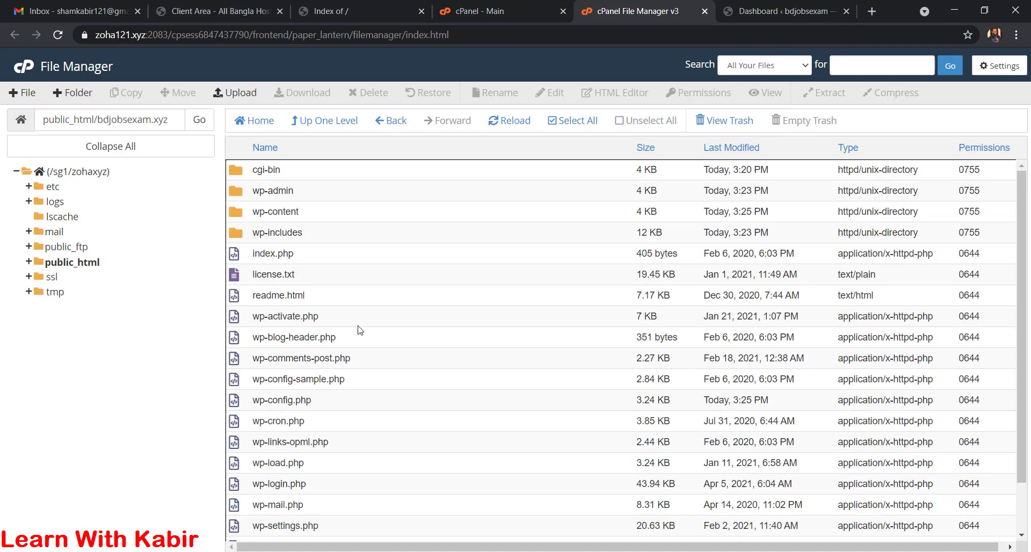
pyautogui.click(705, 11)
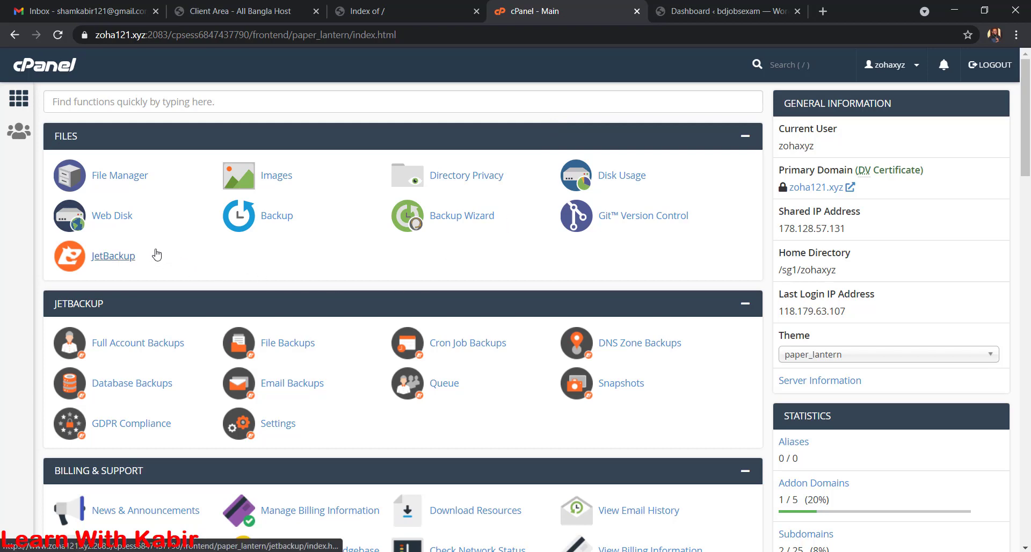
# - Go to Email Accounts and start a new account with + CREATE
pyautogui.scroll(-3, 156, 254)
pyautogui.scroll(-4, 156, 253)
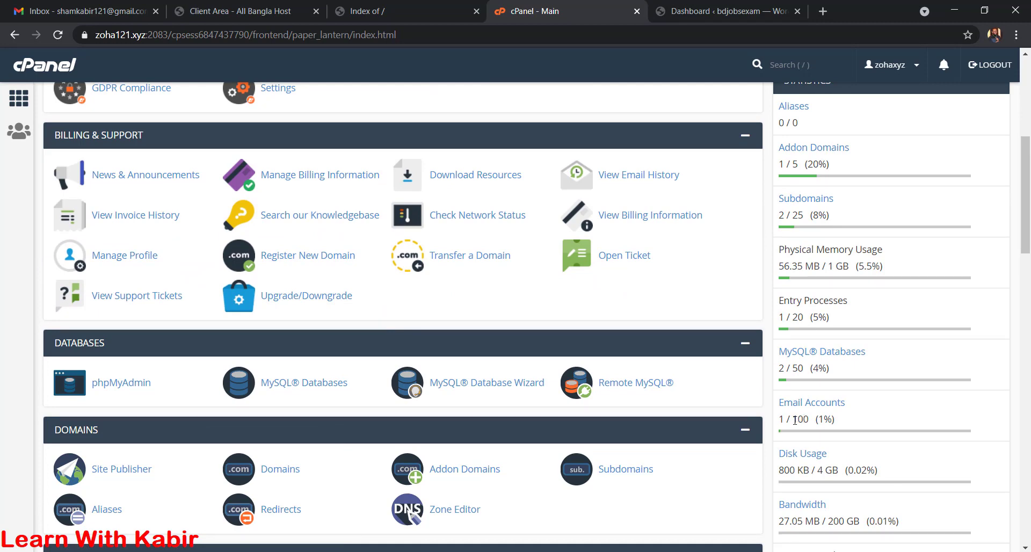
pyautogui.scroll(-3, 454, 373)
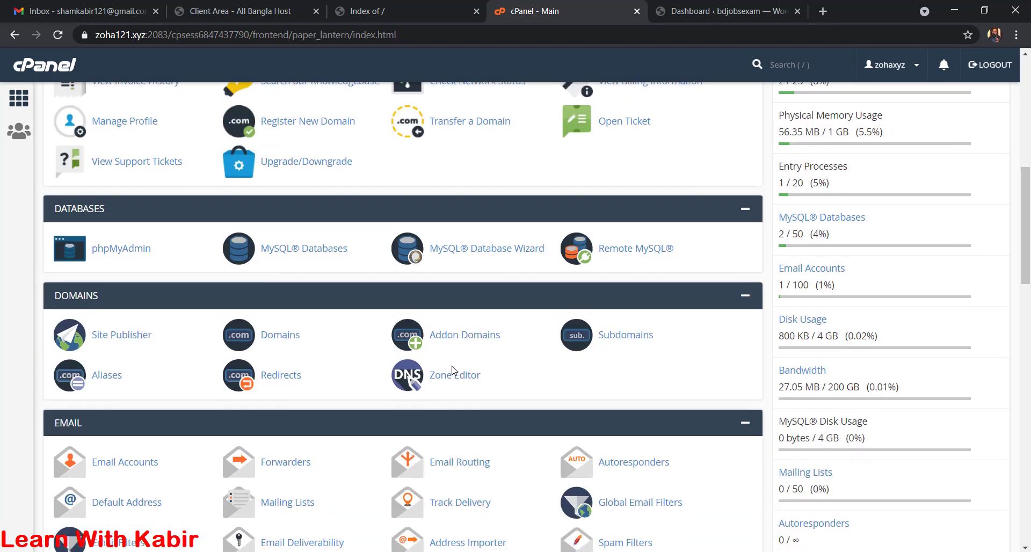
pyautogui.click(153, 463)
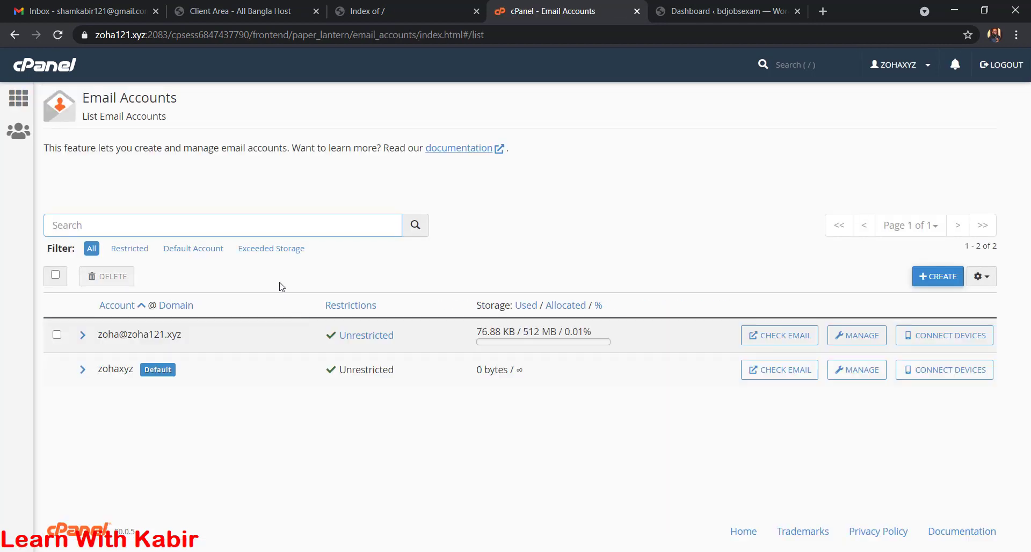
pyautogui.click(941, 280)
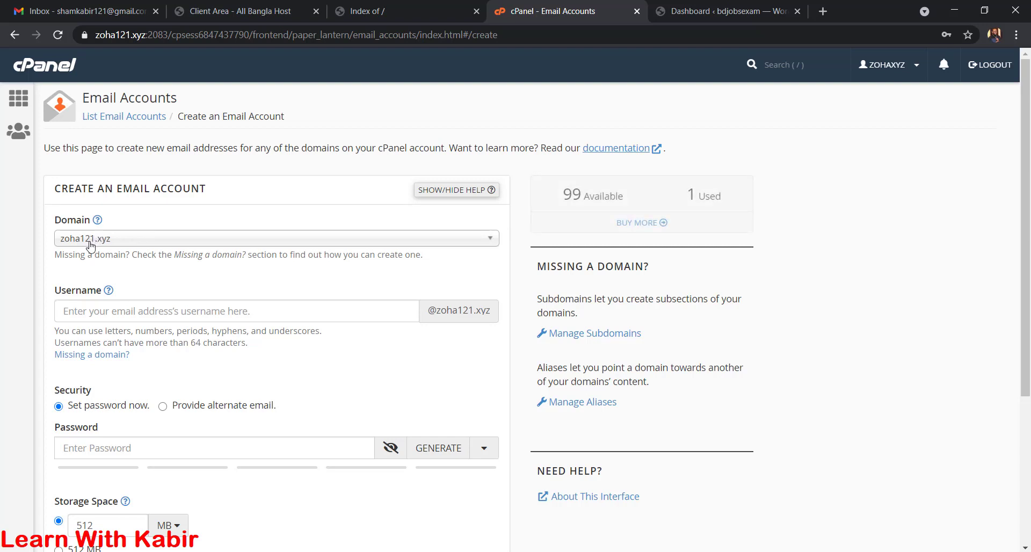
pyautogui.click(106, 243)
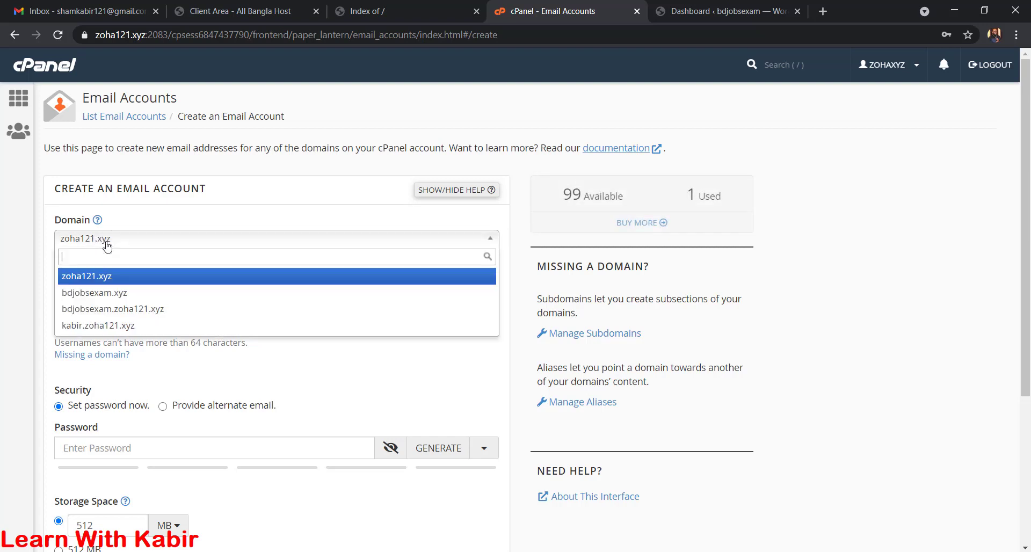
pyautogui.click(106, 297)
pyautogui.click(136, 313)
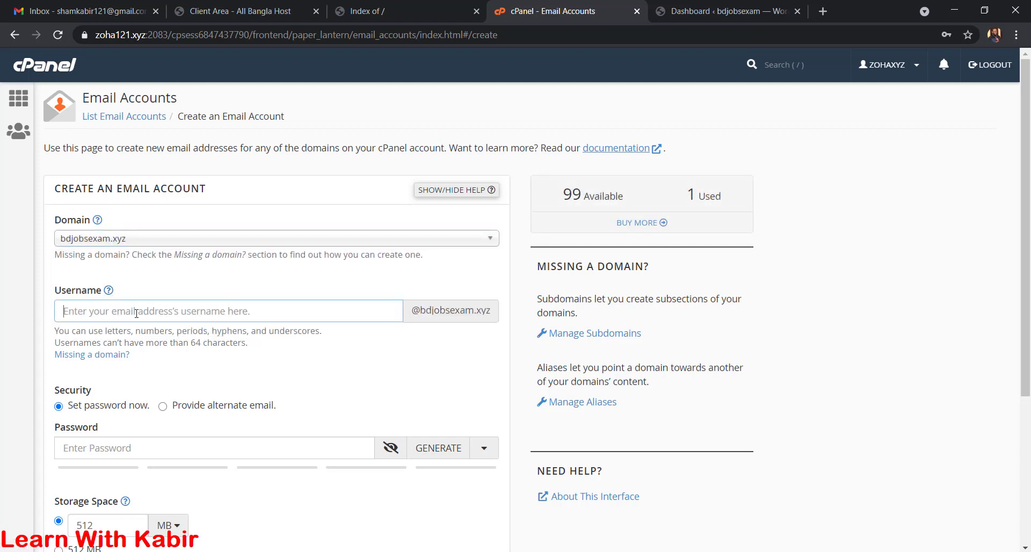
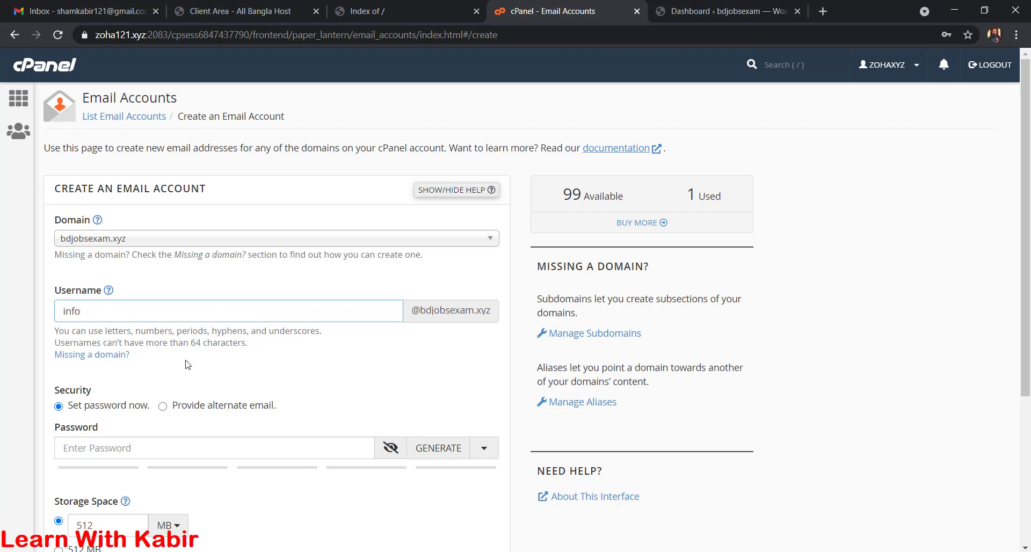
pyautogui.click(438, 448)
pyautogui.scroll(-1, 268, 429)
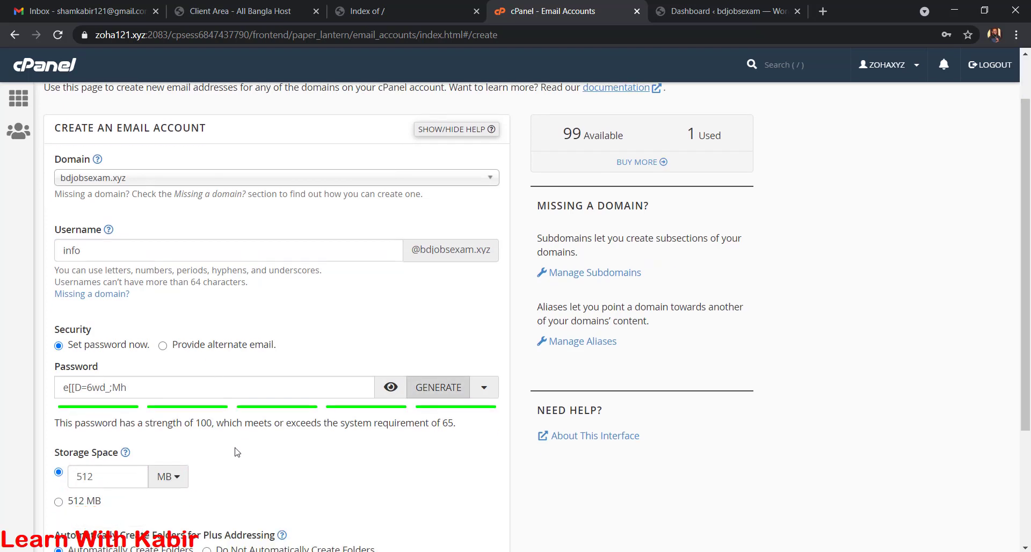
pyautogui.tripleClick(188, 391)
pyautogui.hotkey('ctrl', 'c')
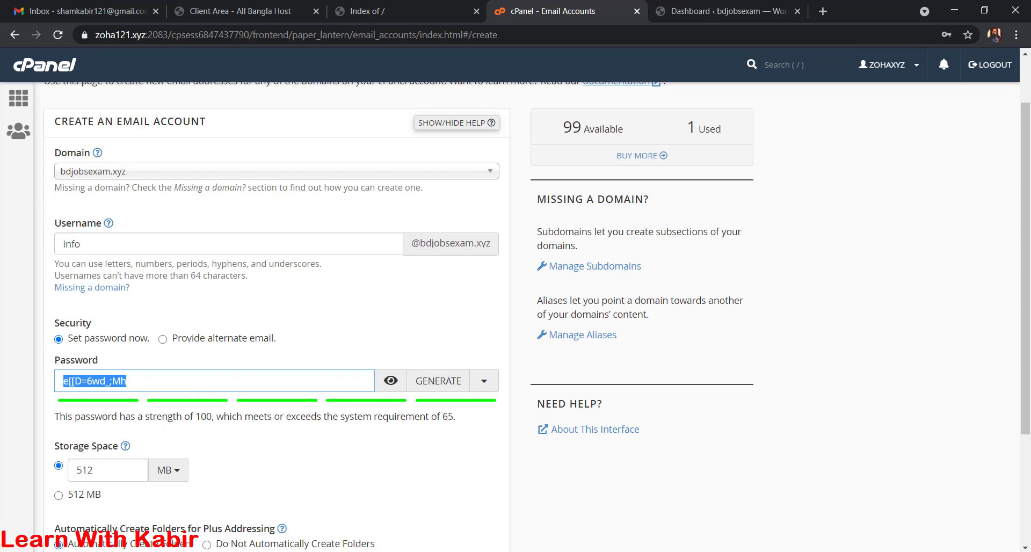
# - Save the generated password in Notepad and create the mailbox
pyautogui.click(463, 551)
pyautogui.press('Return')
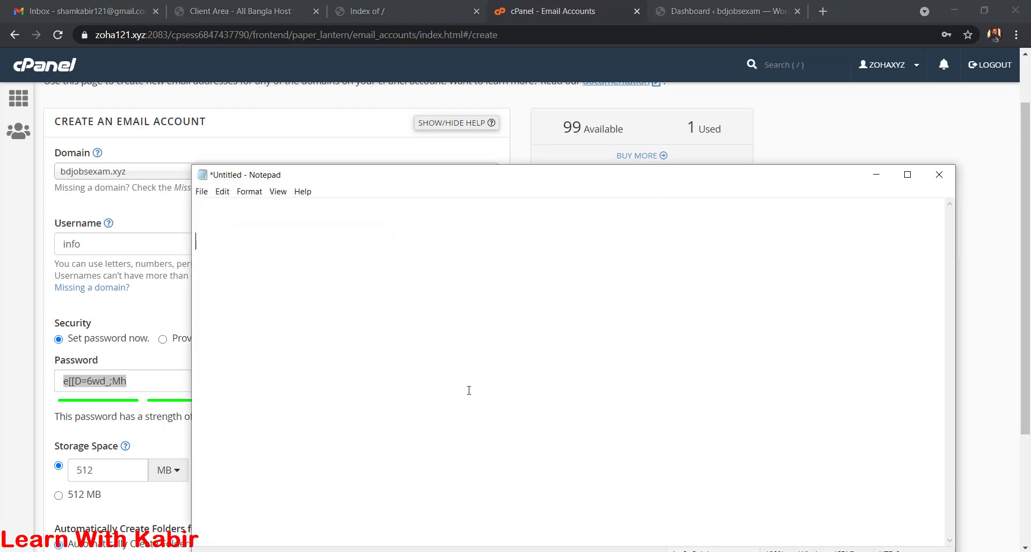
pyautogui.hotkey('ctrl', 'v')
pyautogui.click(79, 384)
pyautogui.scroll(-3, 83, 425)
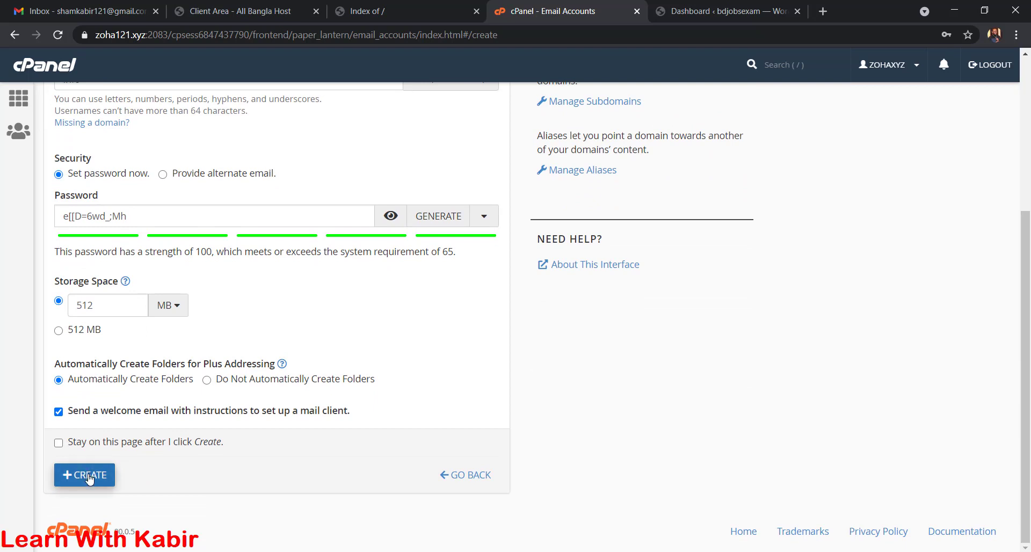
pyautogui.click(88, 474)
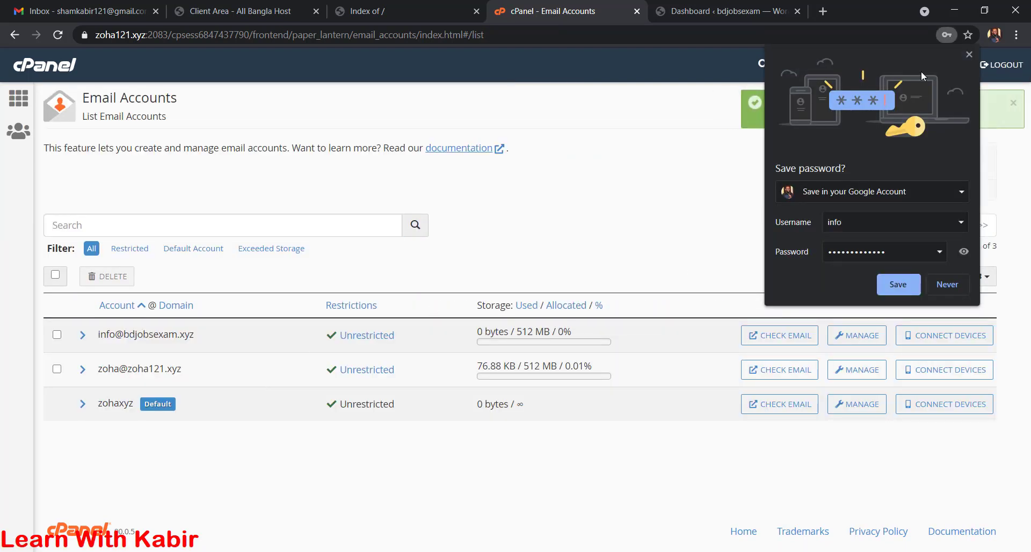
pyautogui.click(969, 54)
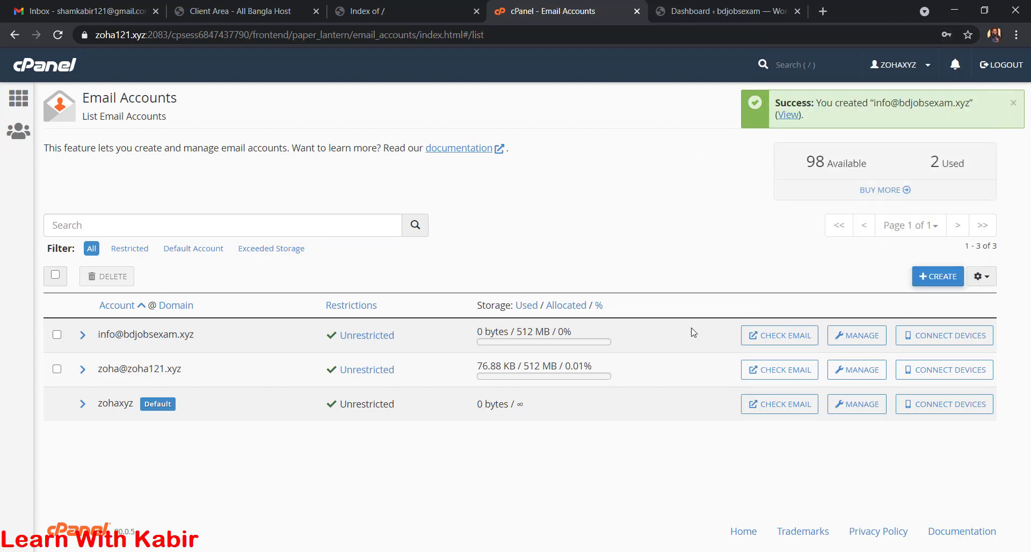
# - Check the new mailbox's webmail inbox, then copy its address into the notes
pyautogui.click(795, 335)
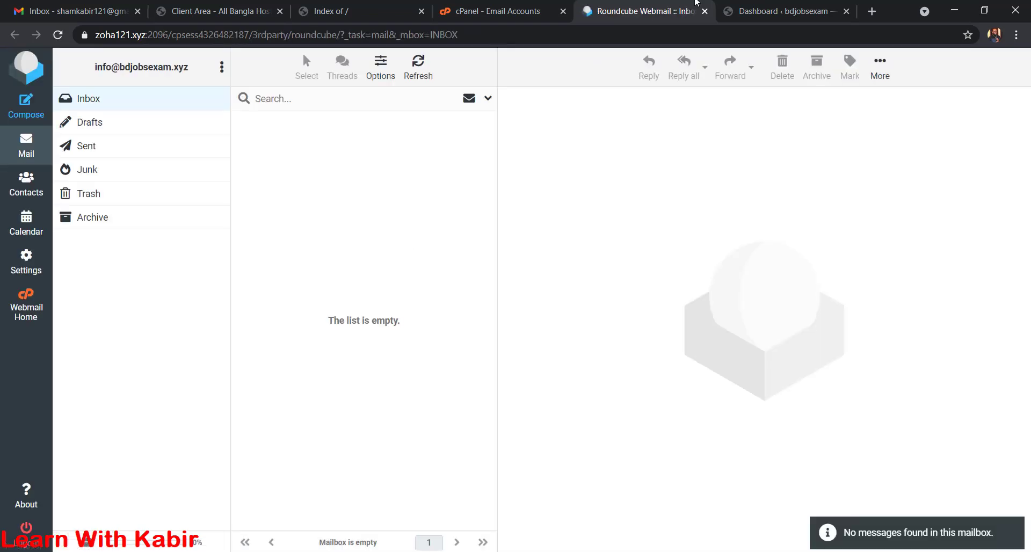
pyautogui.click(705, 11)
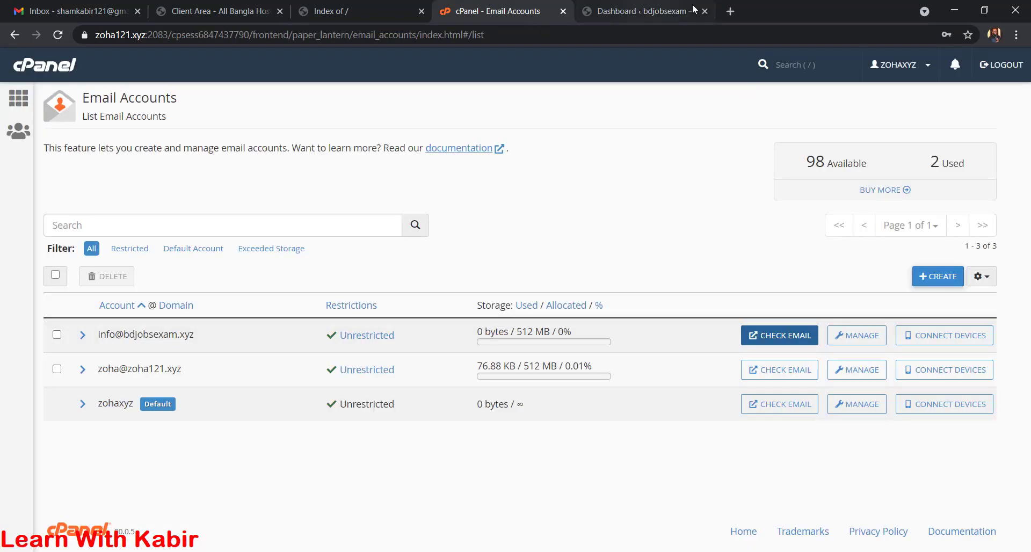
pyautogui.moveTo(203, 336); pyautogui.dragTo(100, 337)
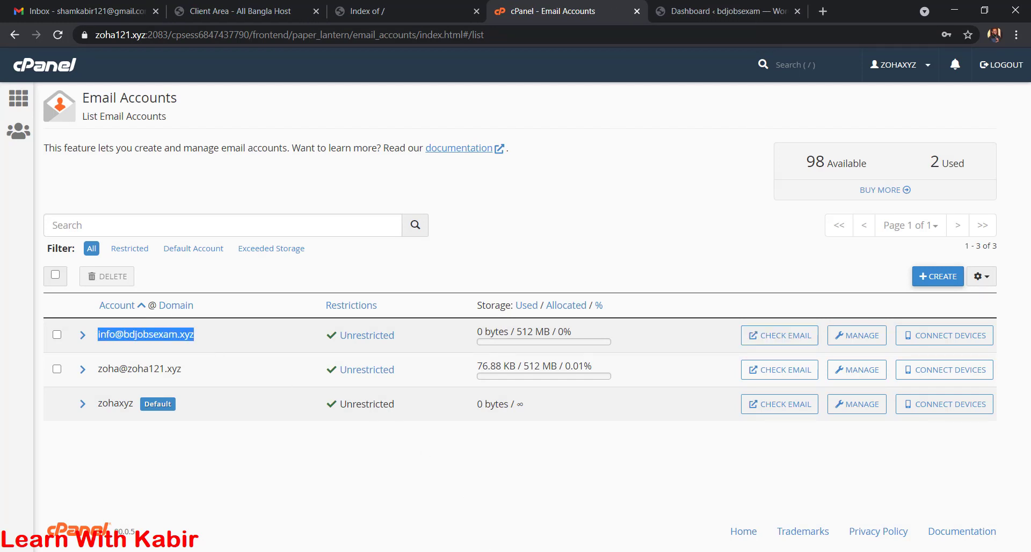
pyautogui.hotkey('ctrl', 'c')
pyautogui.hotkey('alt', 'Tab')
pyautogui.hotkey('ctrl', 'v')
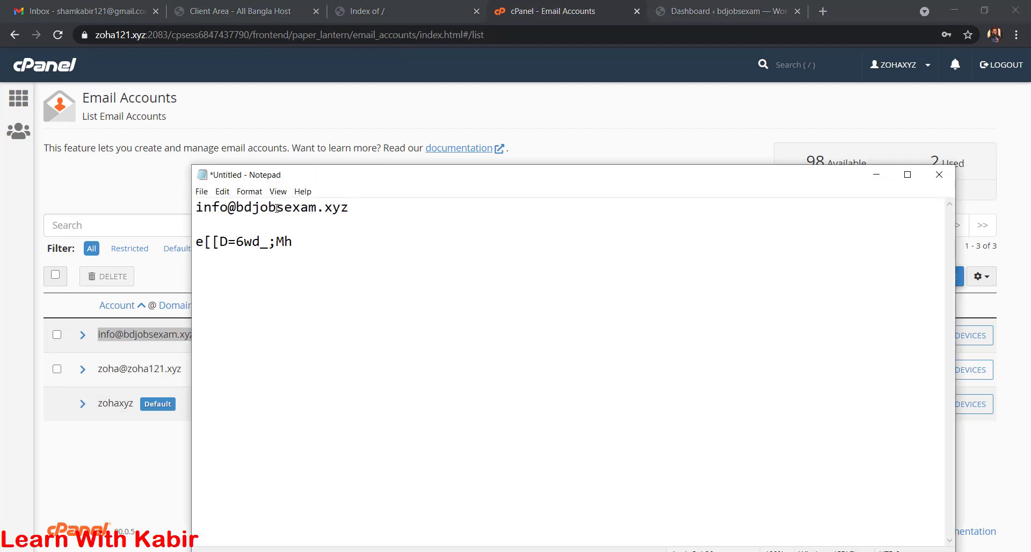
# - Copy the domain bdjobsexam.xyz from the notes and paste it into a new browser tab
pyautogui.moveTo(238, 210); pyautogui.dragTo(386, 226)
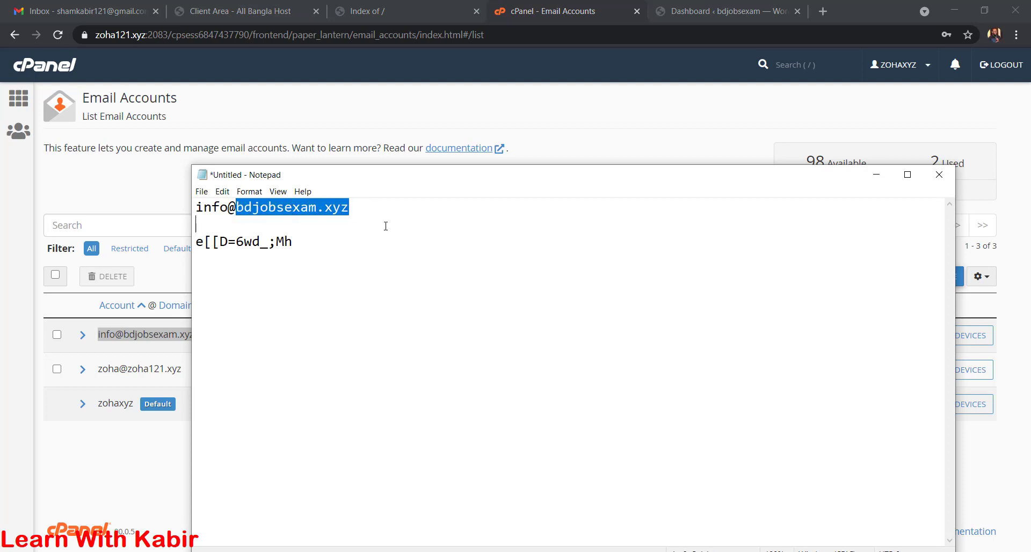
pyautogui.click(256, 217)
pyautogui.moveTo(237, 208); pyautogui.dragTo(356, 208)
pyautogui.hotkey('ctrl', 'c')
pyautogui.click(823, 11)
pyautogui.hotkey('ctrl', 'v')
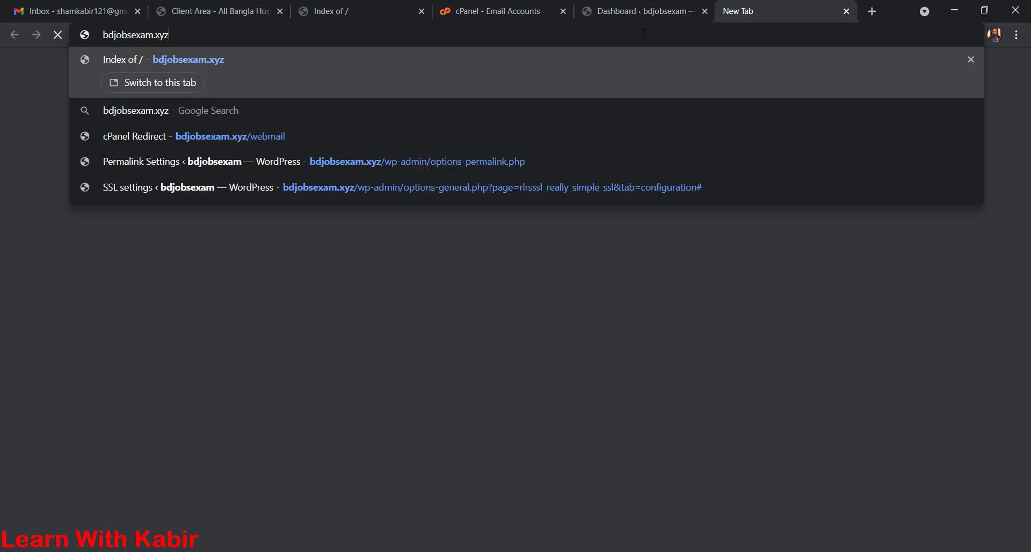
pyautogui.write('/we')
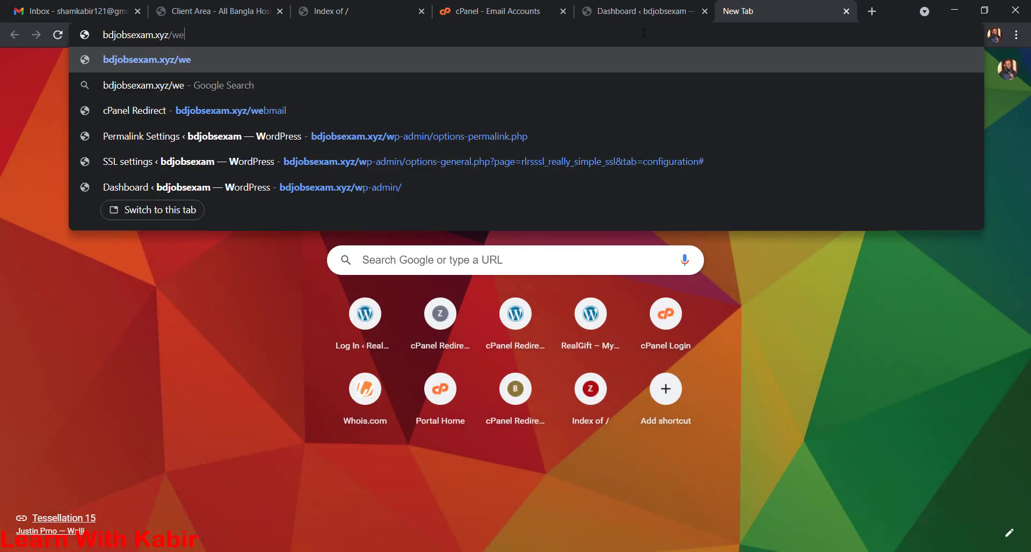
pyautogui.write('bmail')
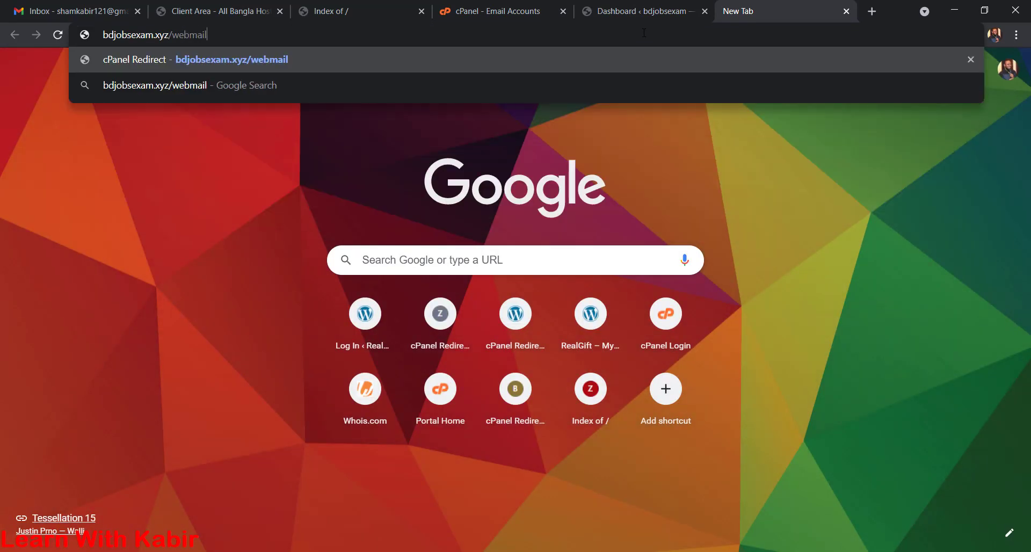
pyautogui.press('Return')
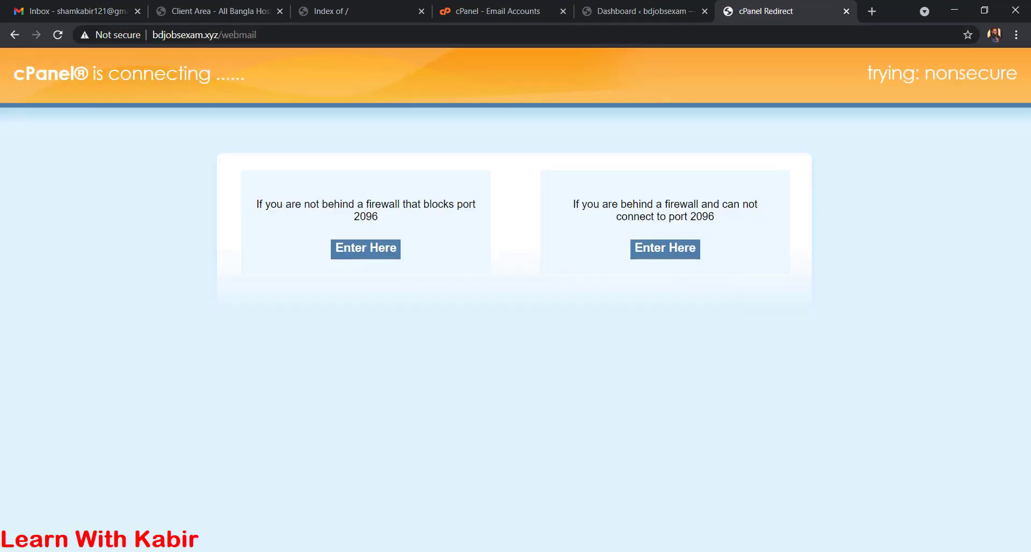
pyautogui.click(482, 551)
pyautogui.click(349, 208)
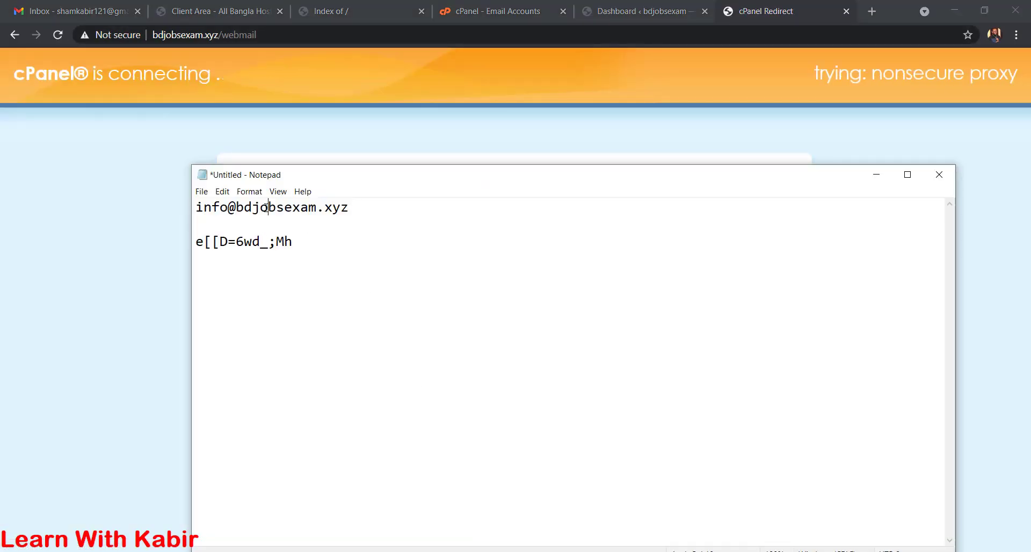
pyautogui.moveTo(349, 207); pyautogui.dragTo(196, 184)
pyautogui.hotkey('alt', 'Tab')
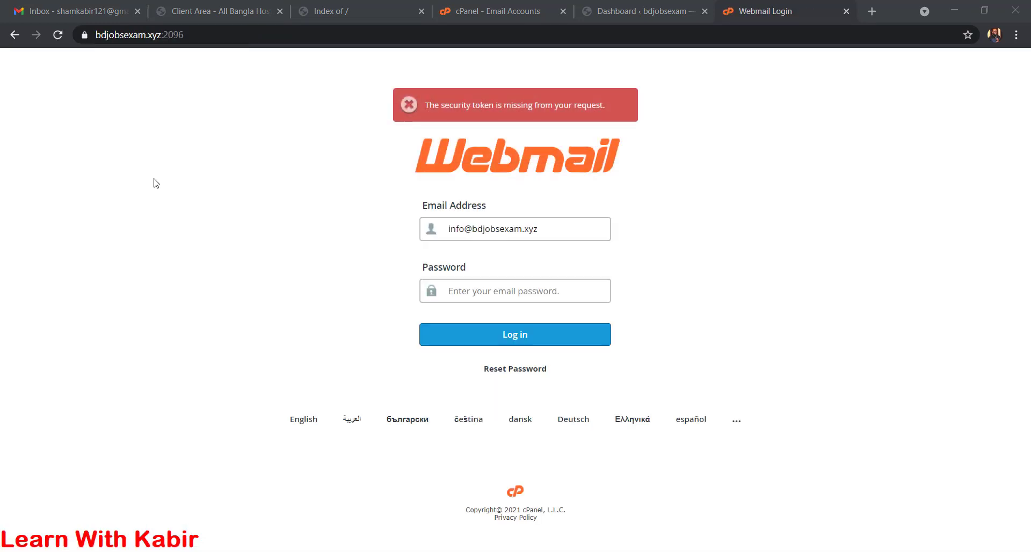
# - Copy the saved mailbox password from the notes into the webmail login form
pyautogui.click(473, 551)
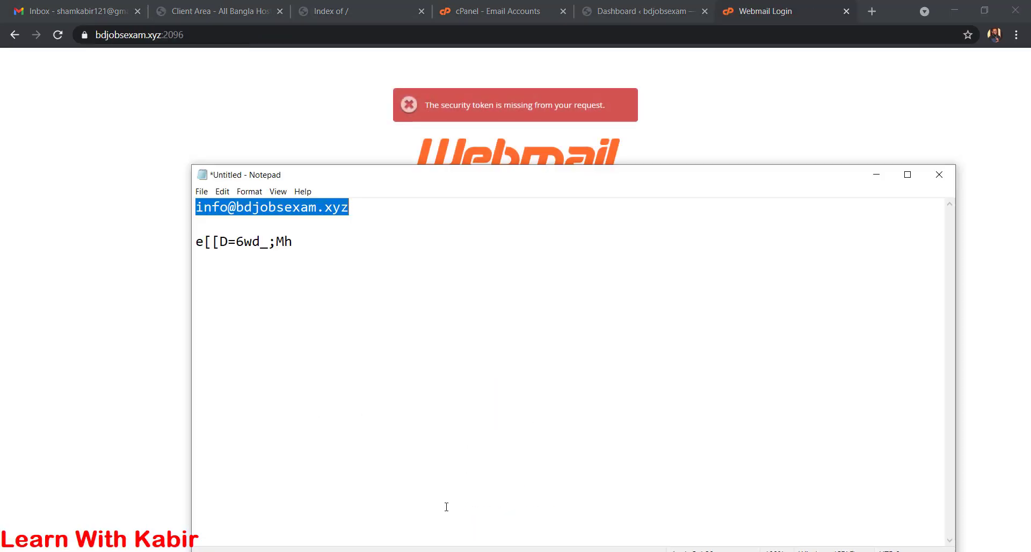
pyautogui.click(246, 226)
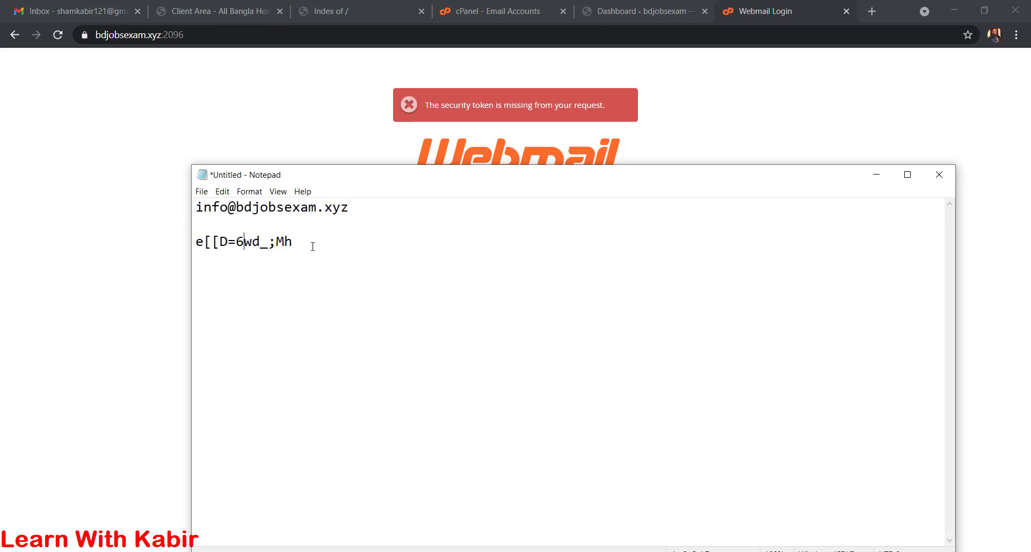
pyautogui.moveTo(313, 246); pyautogui.dragTo(194, 243)
pyautogui.hotkey('ctrl', 'c')
pyautogui.hotkey('alt', 'Tab')
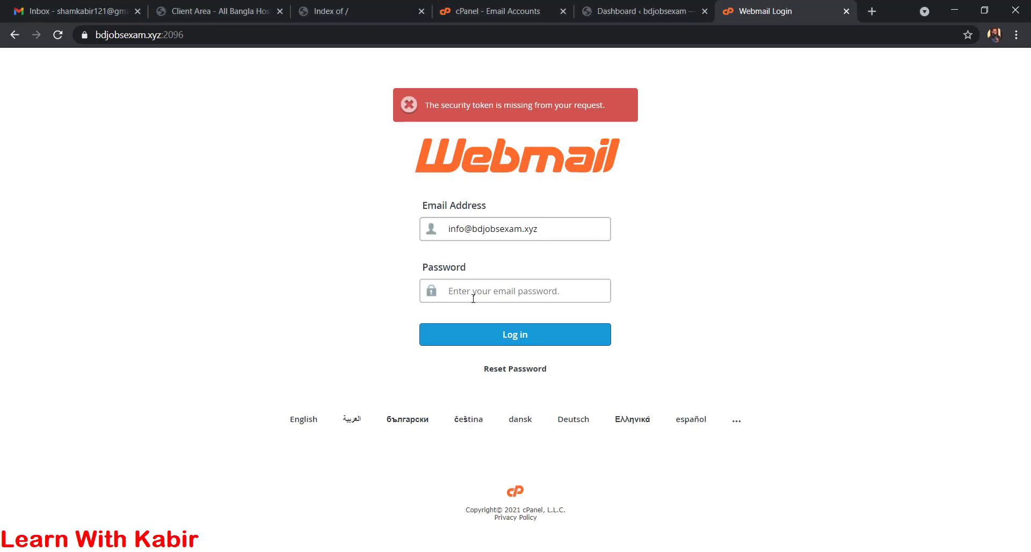
pyautogui.hotkey('ctrl', 'v')
pyautogui.click(514, 335)
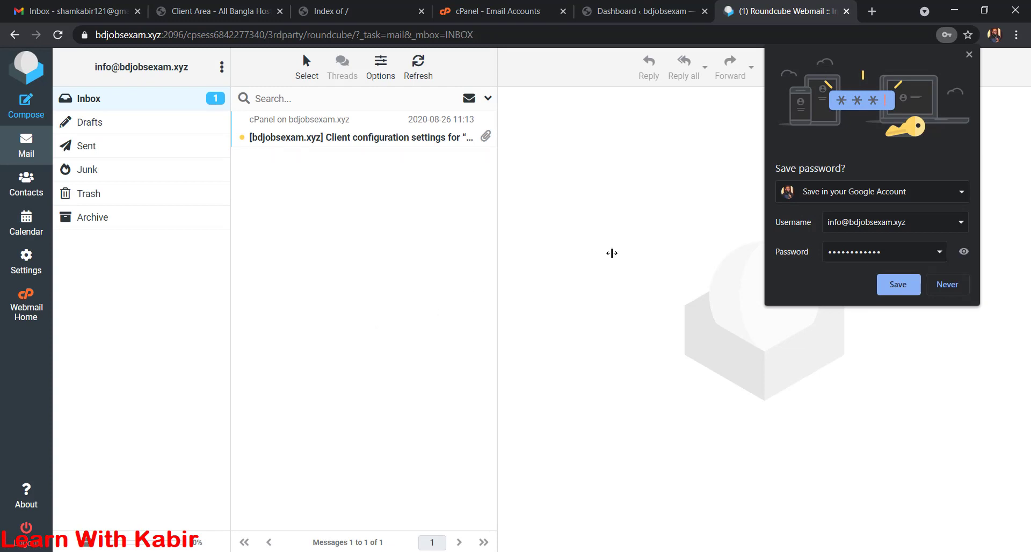
pyautogui.click(847, 11)
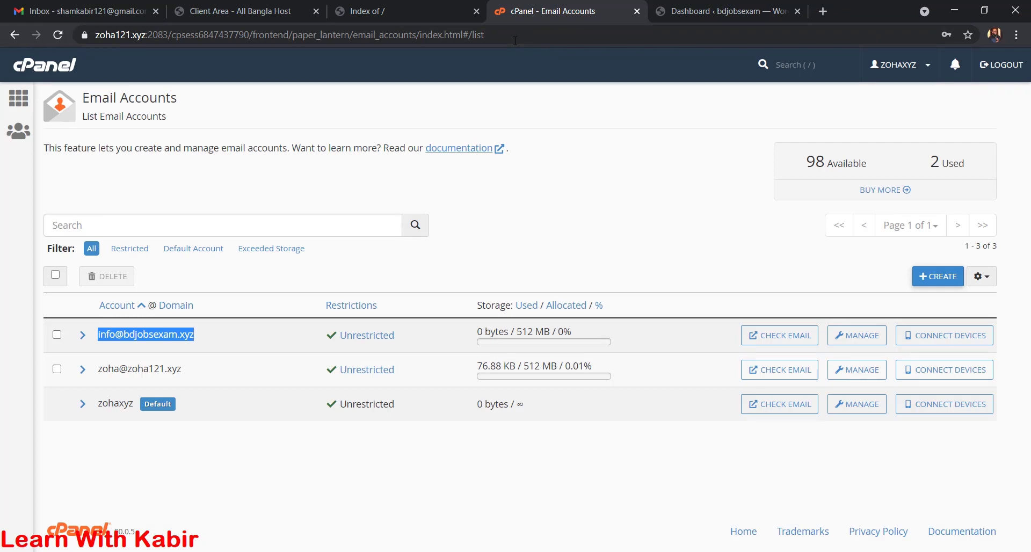